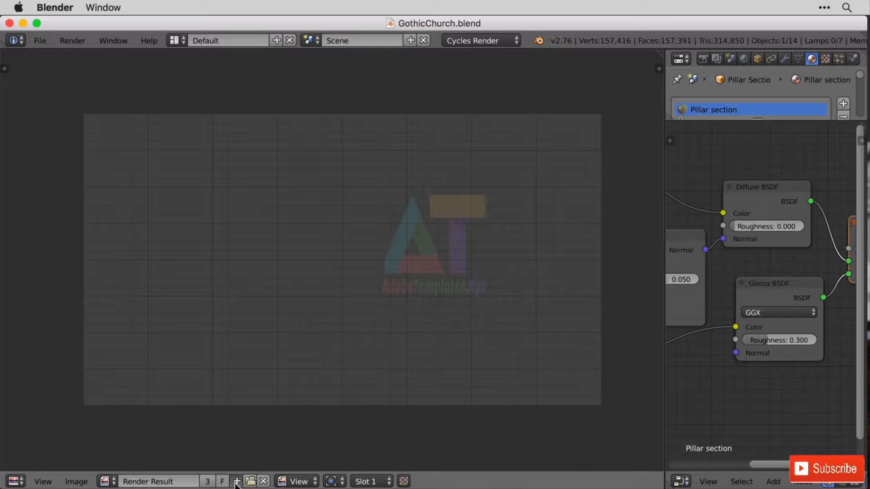
Create a new blank 1024 x 1024 px image named Tiled Texture in the image editor
click(251, 482)
click(272, 377)
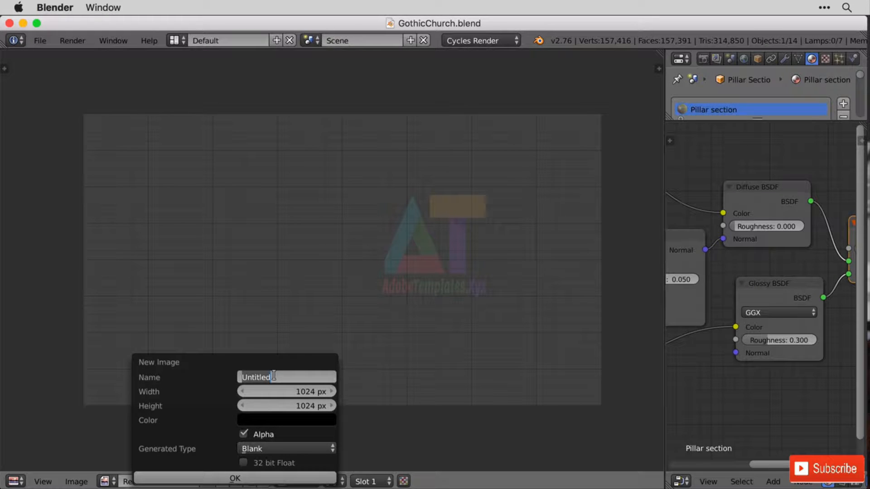
text(Tiled Texture)
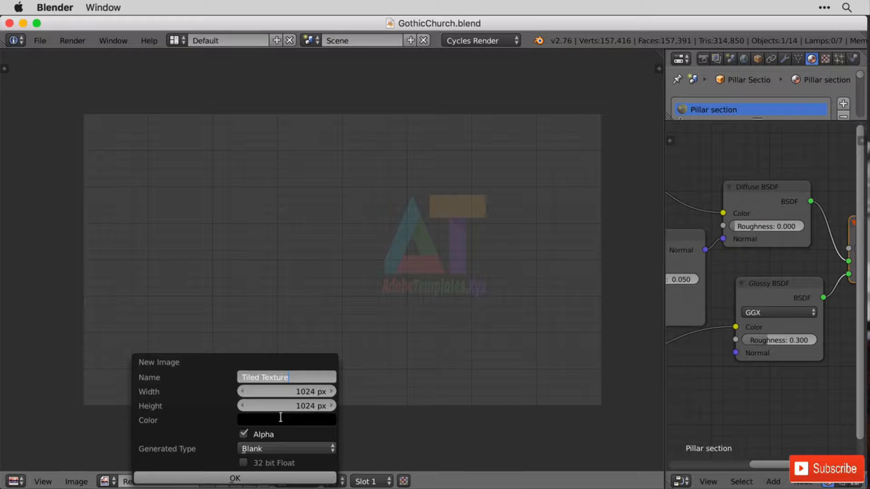
click(230, 479)
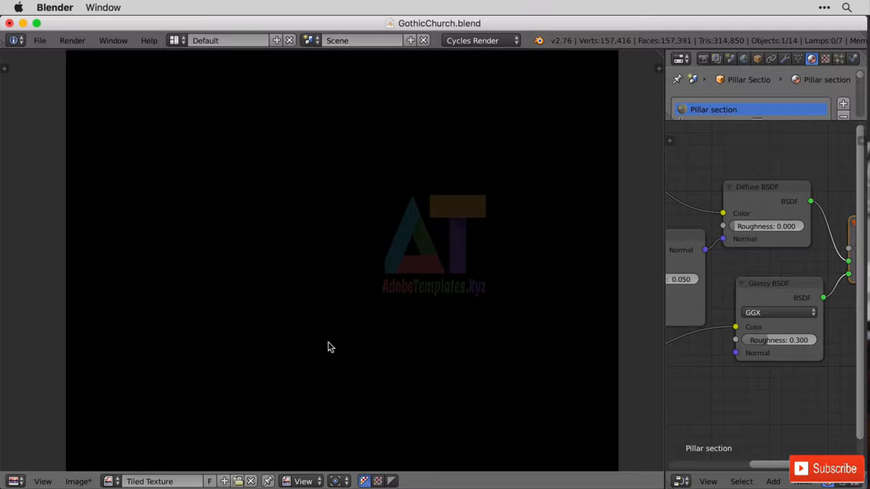
scroll(382, 298, down, 4)
scroll(382, 298, up, 2)
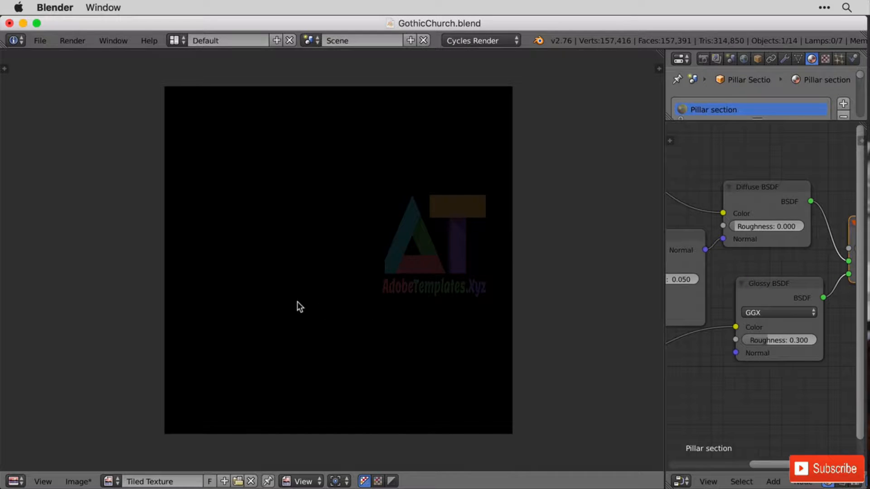
Save the new image as Tiled Texture Example.png in the 07.Gothic.Church Resources folder
click(78, 481)
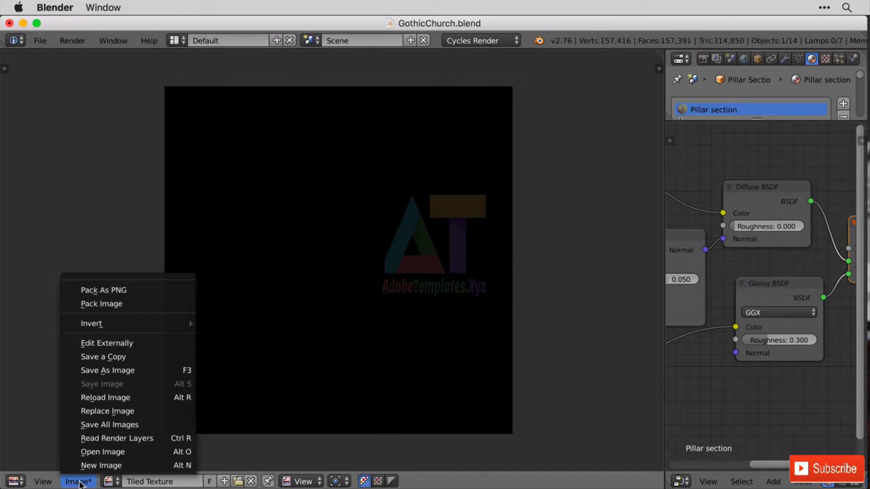
click(165, 371)
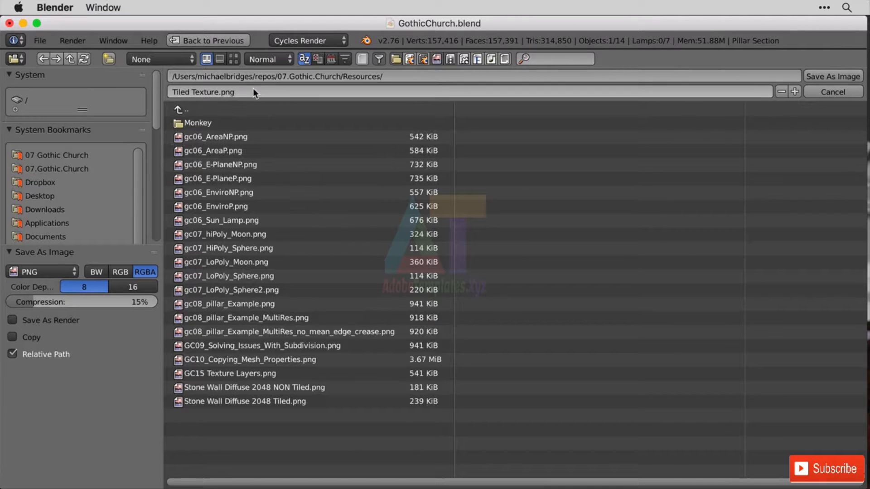
click(218, 92)
click(218, 91)
text(Example)
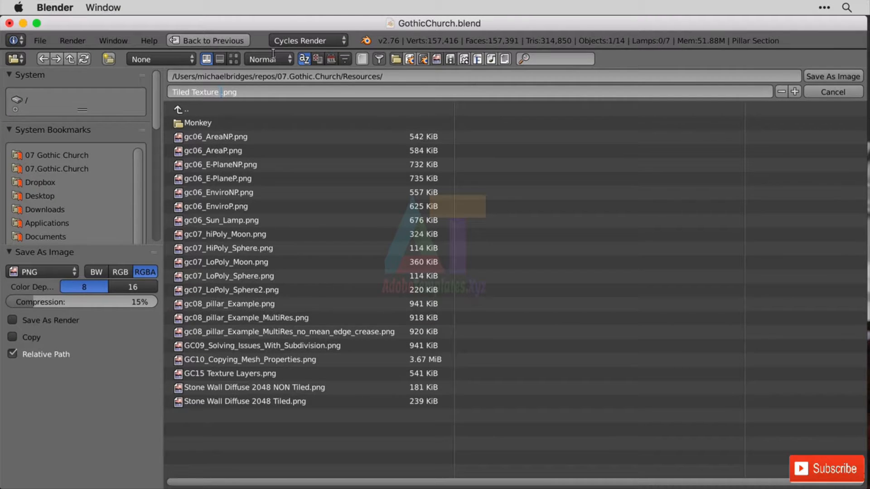
key(Return)
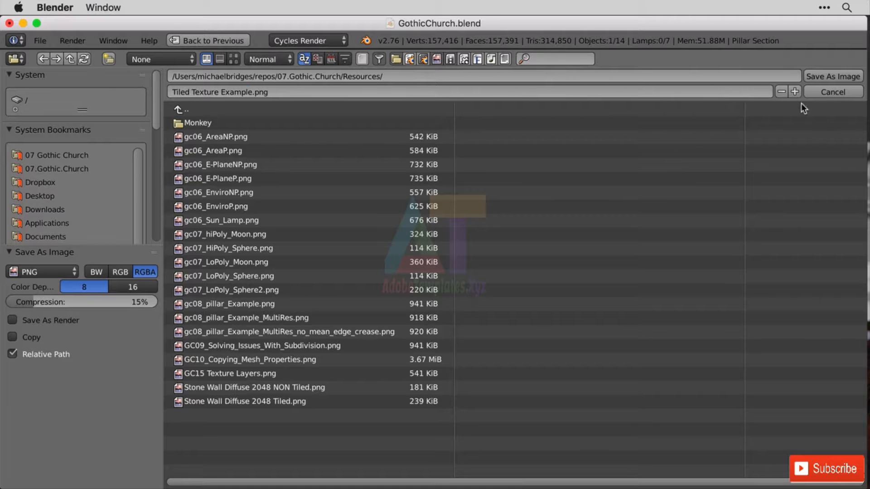
click(836, 76)
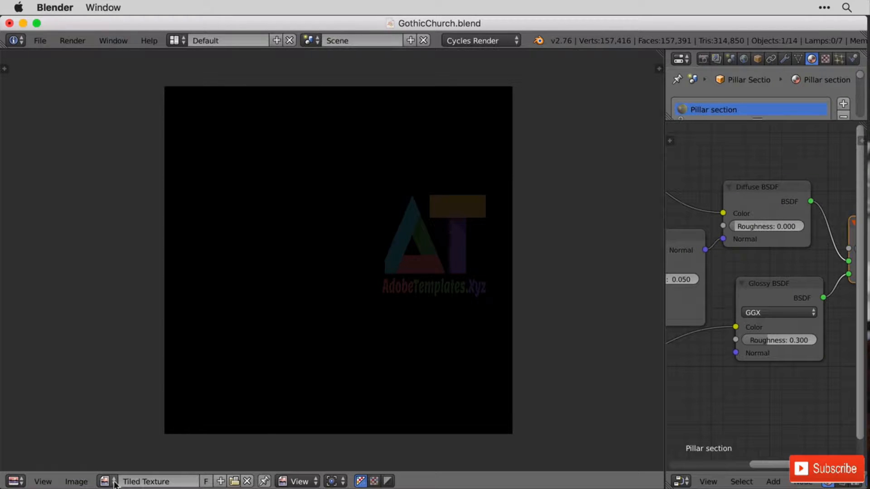
Unlink the current image and open Tiled Texture Example.png from the 07.Gothic.Church Resources folder
click(247, 481)
click(196, 482)
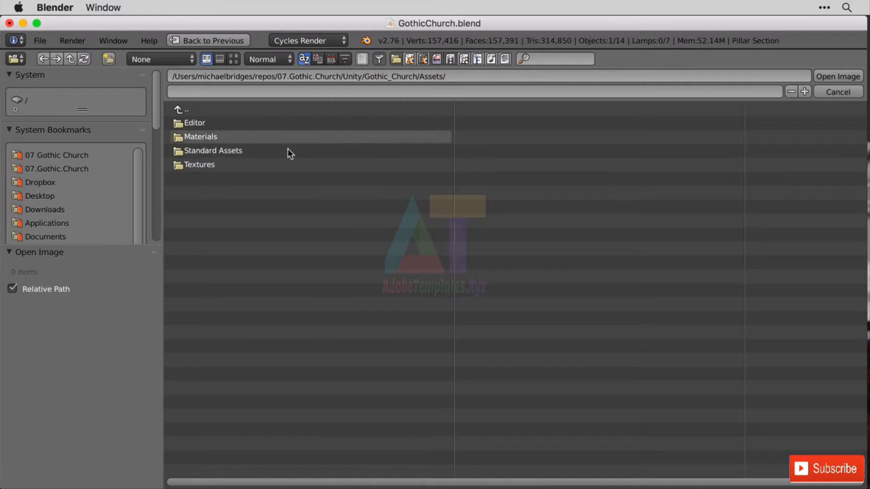
click(68, 169)
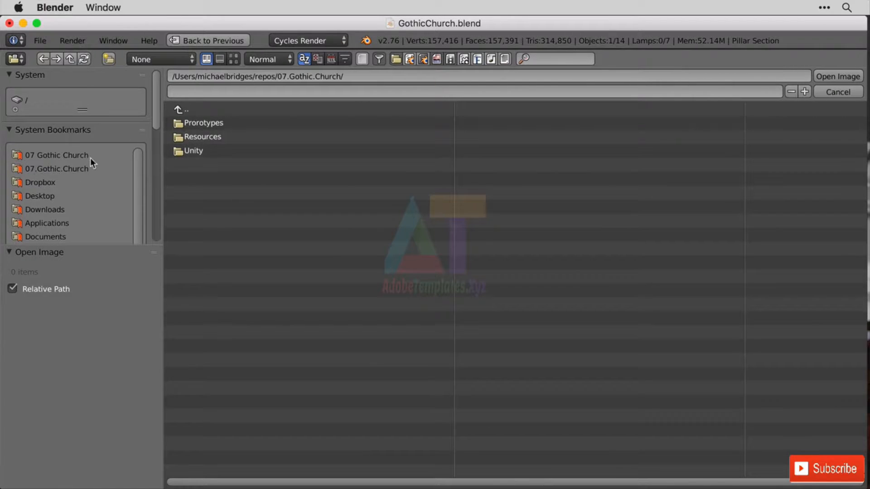
click(200, 136)
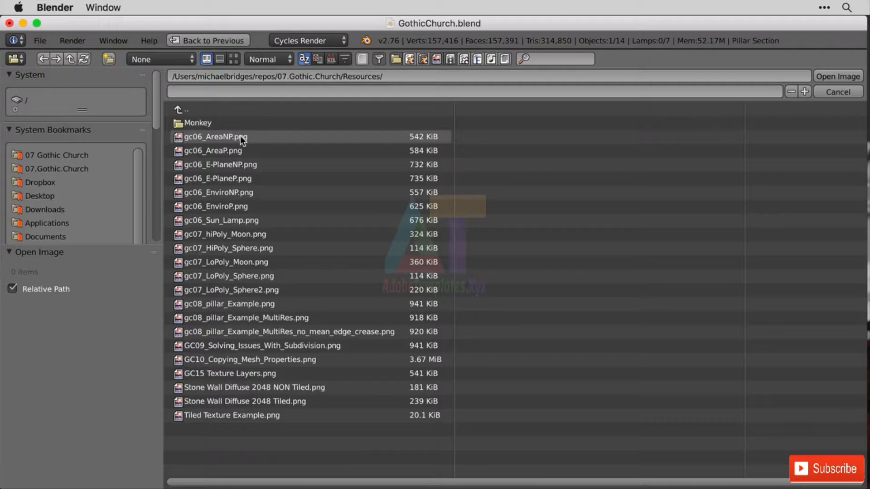
double_click(249, 416)
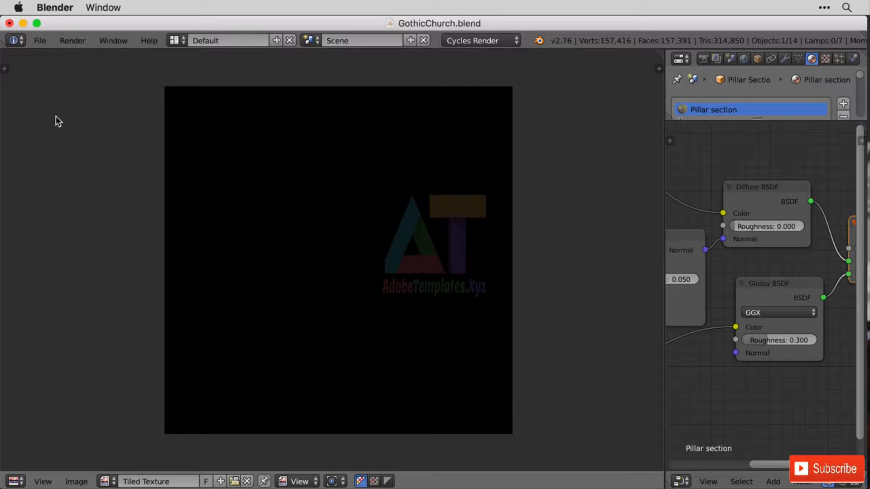
Show the image editor's tool shelf, switch to Paint mode and expand the brush's Tiling options
click(4, 69)
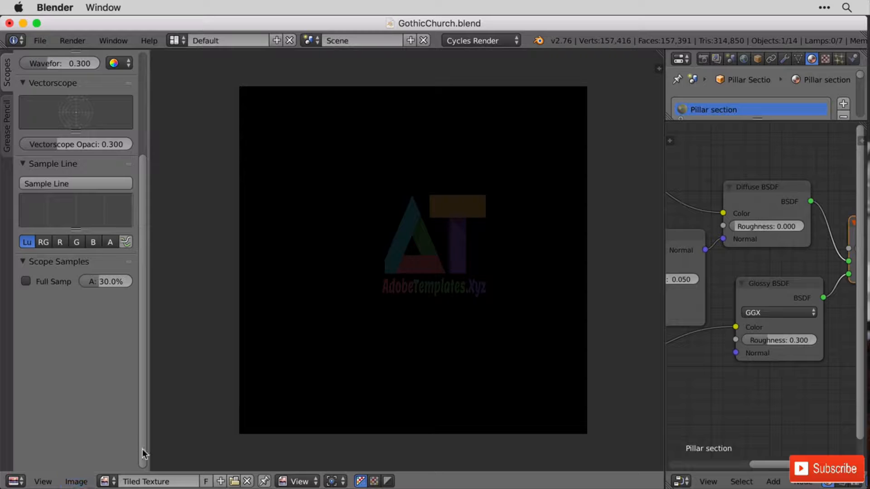
click(301, 481)
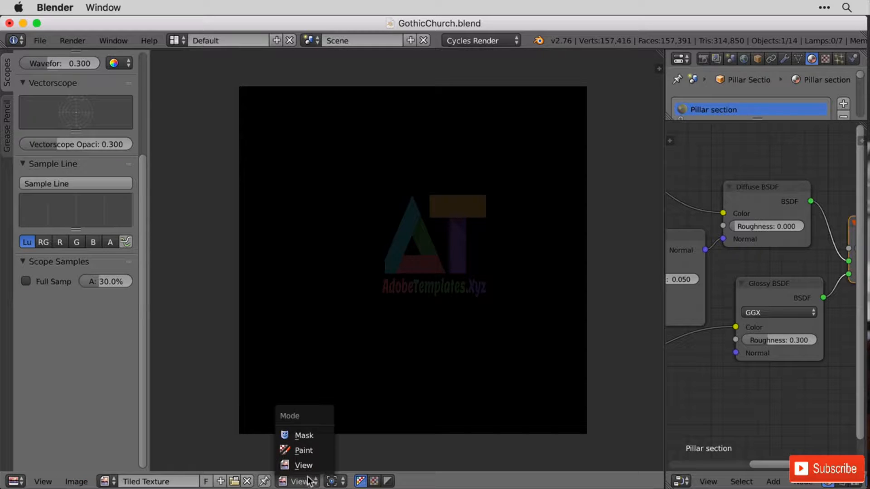
click(322, 450)
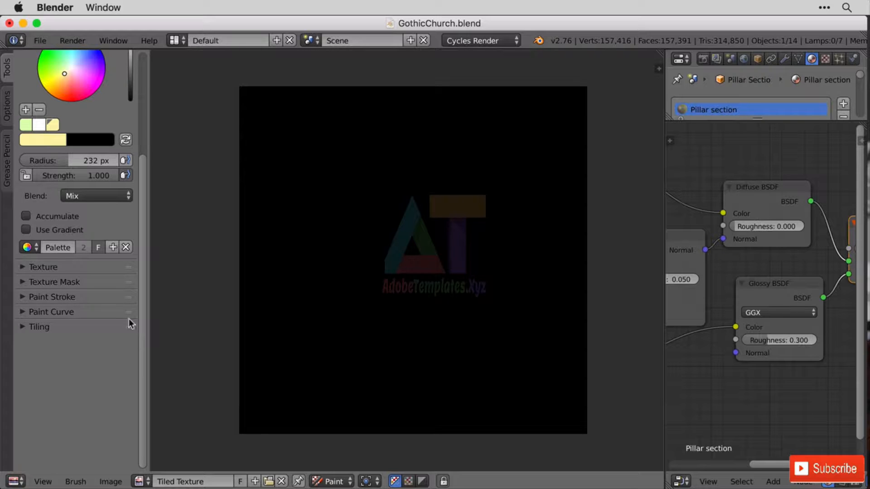
click(23, 328)
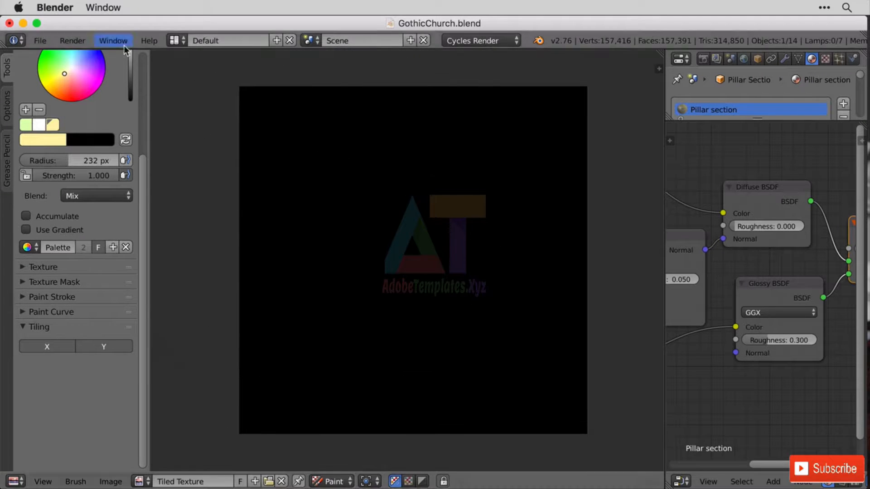
Set the brush radius to 80 px and paint the whole image pale yellow, brushing across its edges and corners
drag(143, 199, 143, 149)
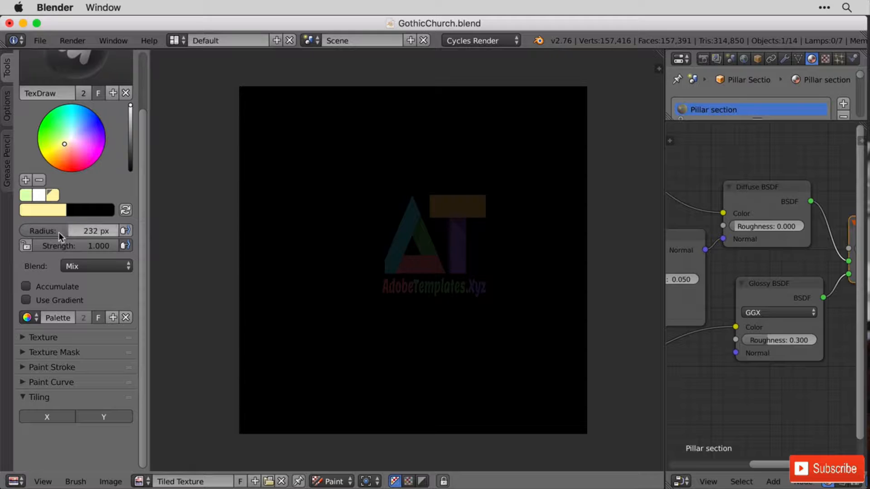
drag(58, 233, 25, 232)
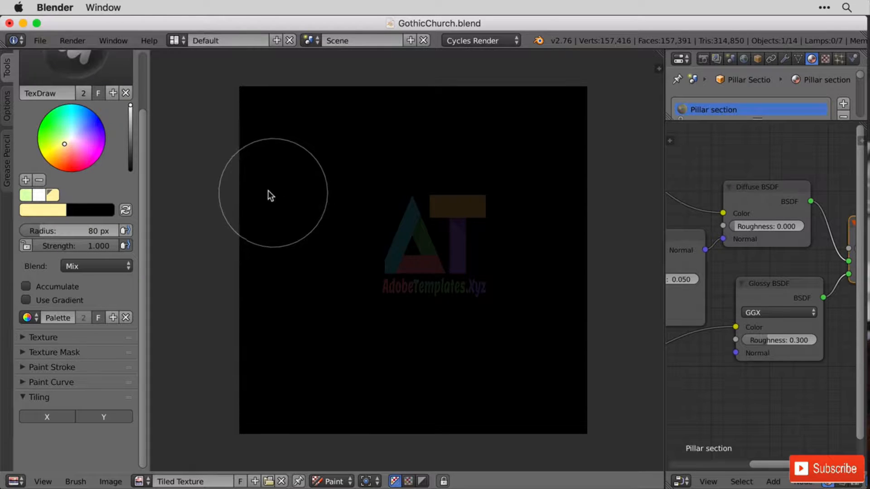
click(223, 95)
mouse_move(223, 93)
mouse_down()
mouse_move(212, 247)
mouse_move(320, 241)
mouse_move(319, 248)
mouse_up()
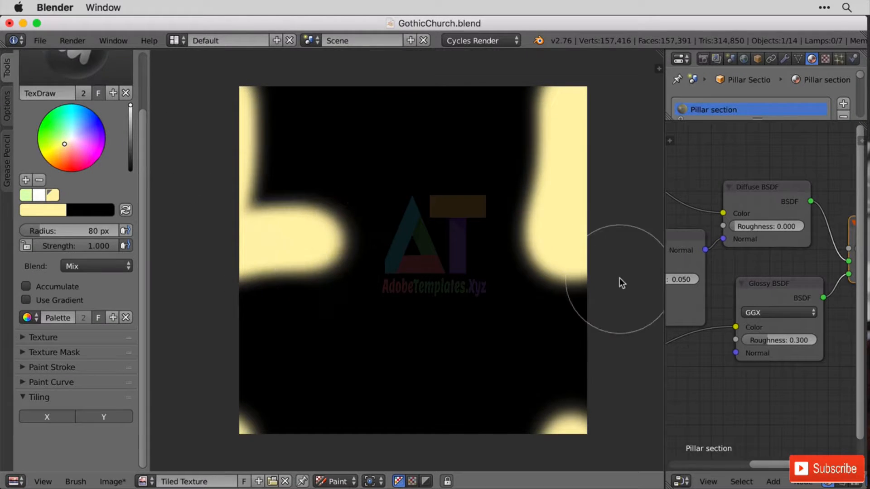
drag(405, 117, 409, 82)
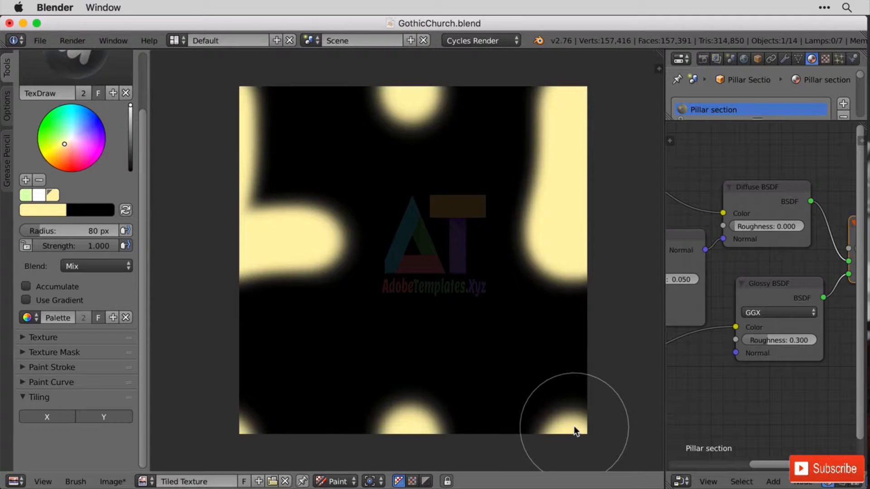
mouse_move(252, 456)
mouse_down()
mouse_move(357, 445)
mouse_move(630, 446)
mouse_move(443, 407)
mouse_move(408, 311)
mouse_move(165, 253)
mouse_move(454, 206)
mouse_move(440, 104)
mouse_up()
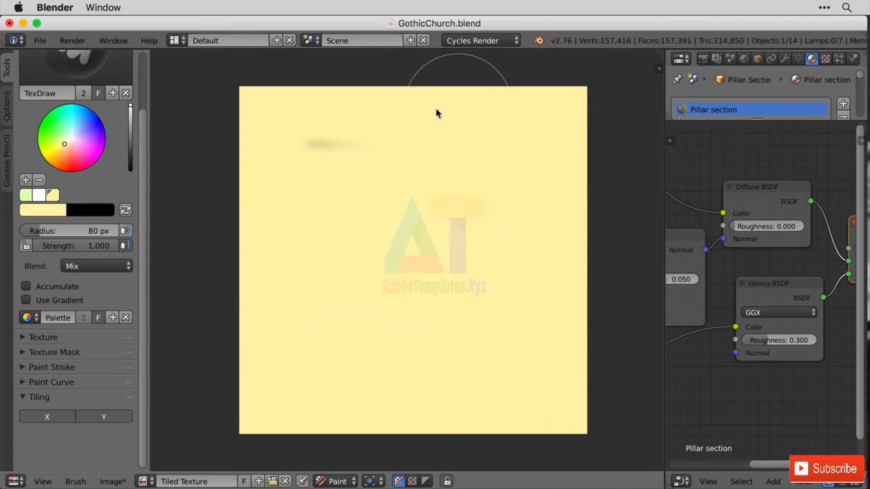
Darken the brush colour to a dark olive, set its stroke method to Line and its radius to 30 px
drag(132, 121, 131, 147)
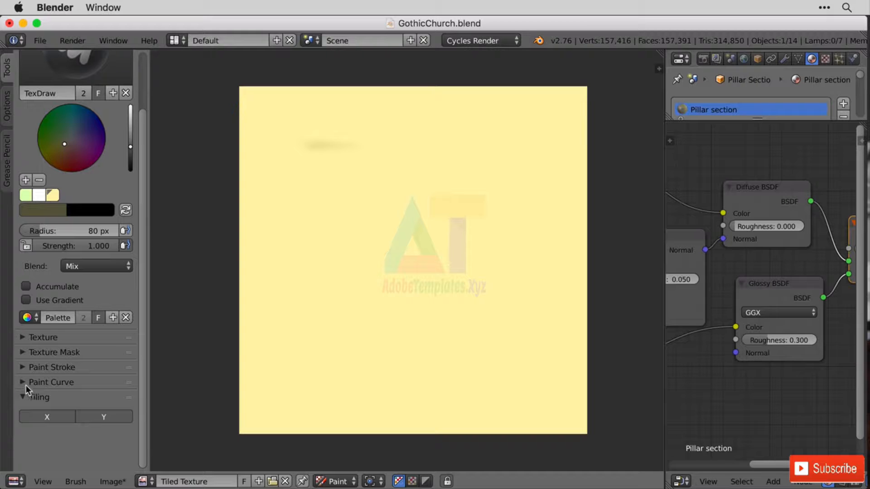
click(21, 368)
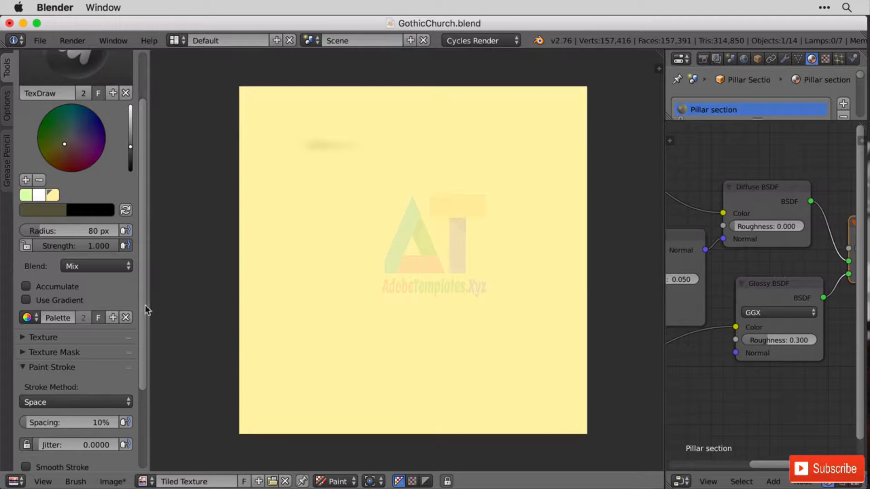
scroll(145, 305, down, 6)
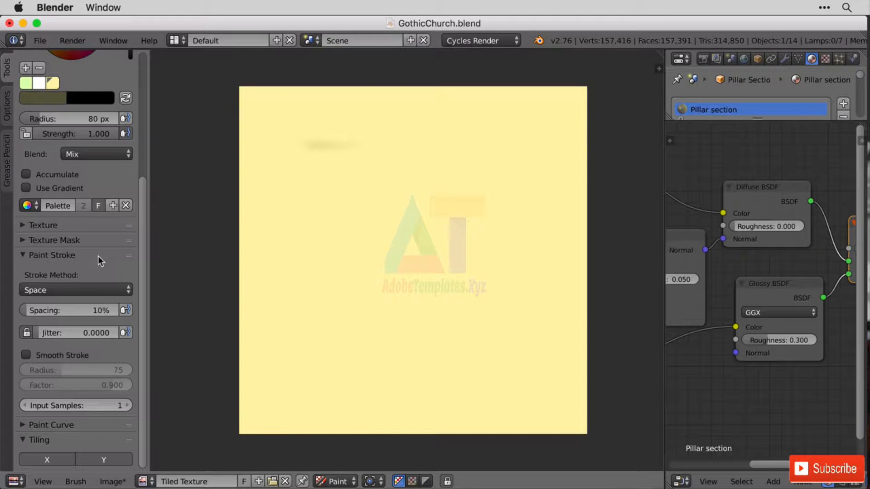
click(86, 288)
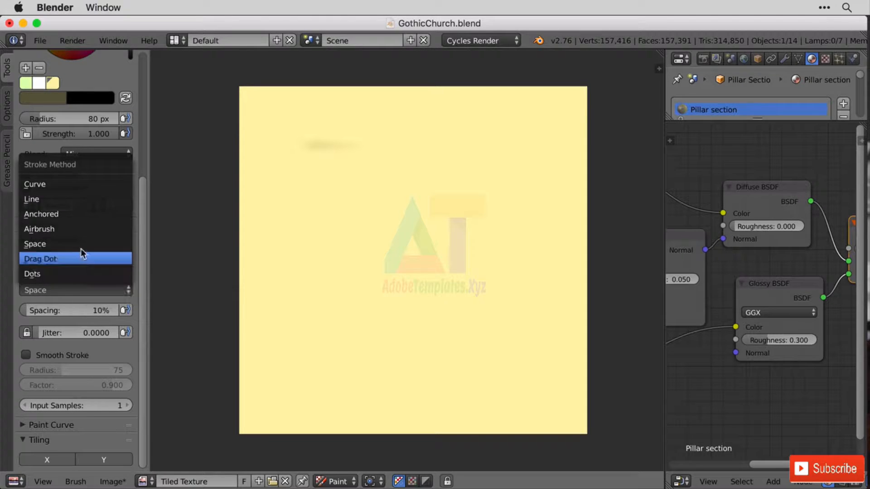
click(79, 199)
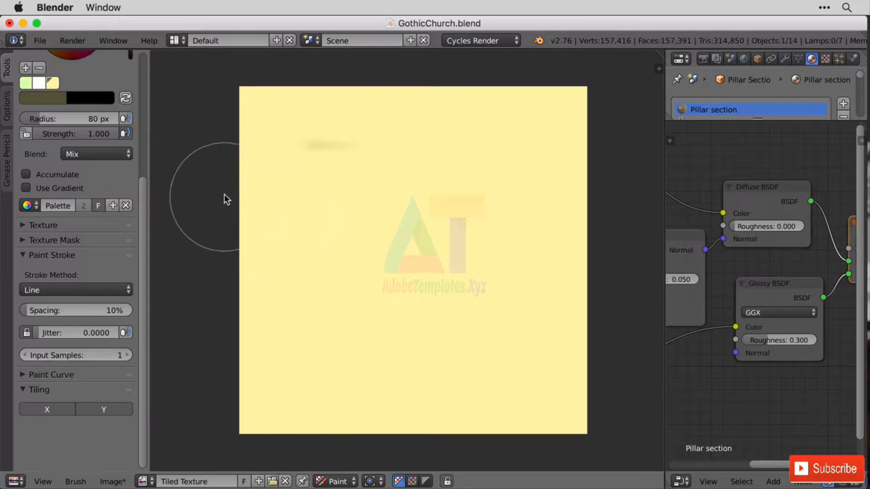
key(f)
click(190, 185)
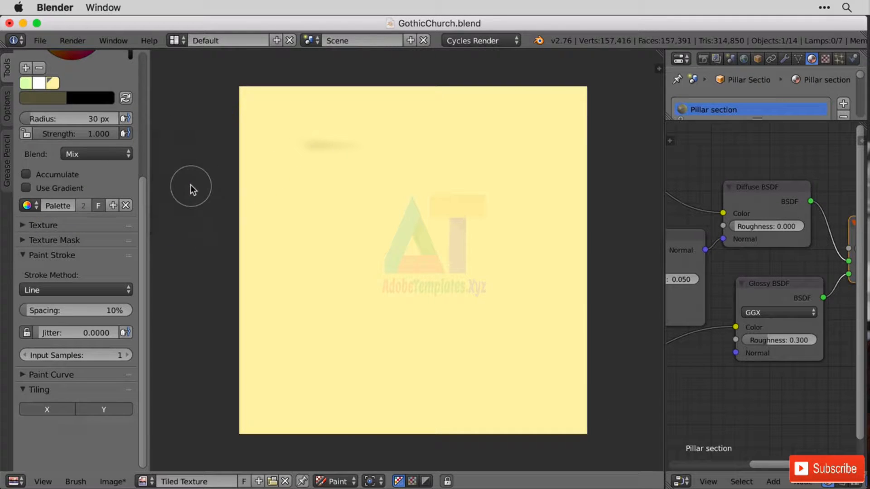
Paint four evenly spaced horizontal mortar lines across the full image width, one of them along the upper edge
click(245, 165)
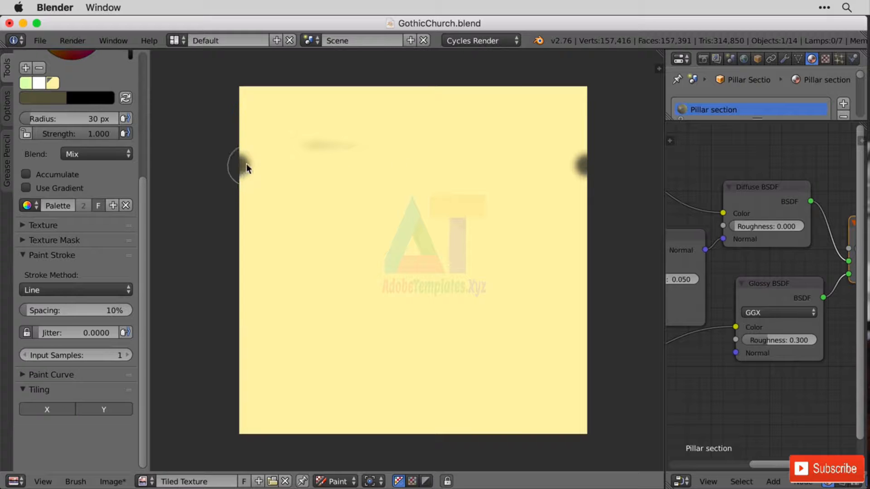
mouse_move(246, 165)
mouse_down()
mouse_move(499, 174)
mouse_move(590, 166)
mouse_up()
drag(235, 262, 596, 255)
drag(236, 347, 595, 348)
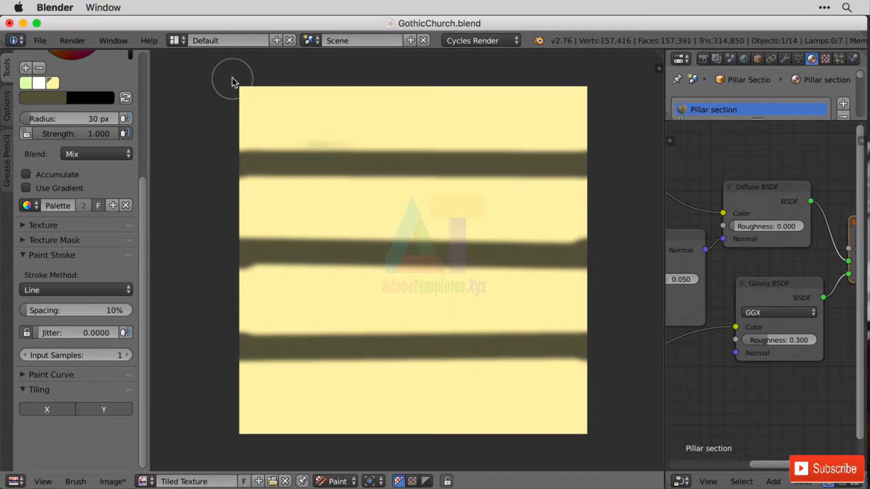
drag(232, 78, 596, 82)
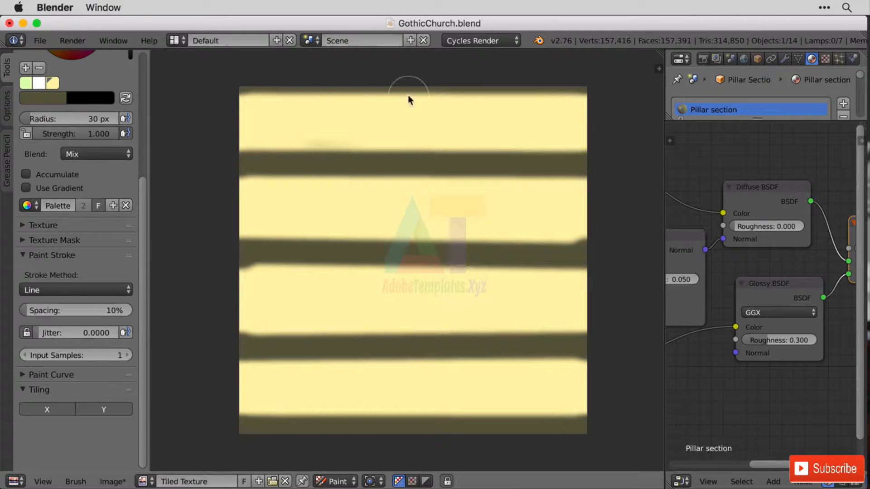
Paint short vertical mortar joints between the horizontal lines, one at mid-width in rows one and three, two staggered ones in rows two and four
drag(404, 91, 405, 152)
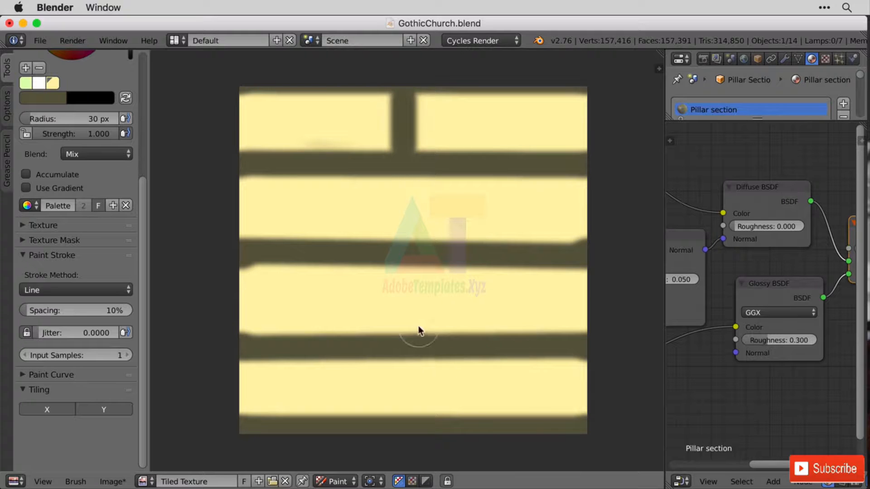
mouse_move(407, 265)
mouse_down()
mouse_move(415, 319)
mouse_move(407, 336)
mouse_up()
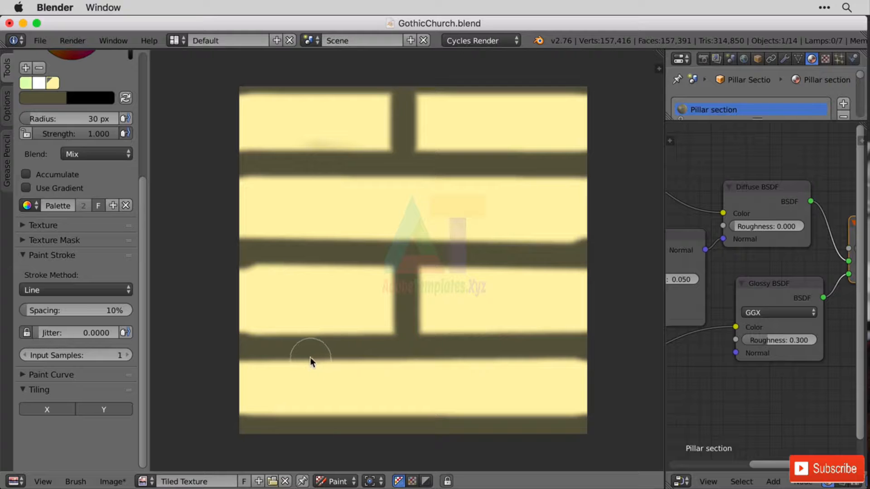
drag(320, 408, 316, 414)
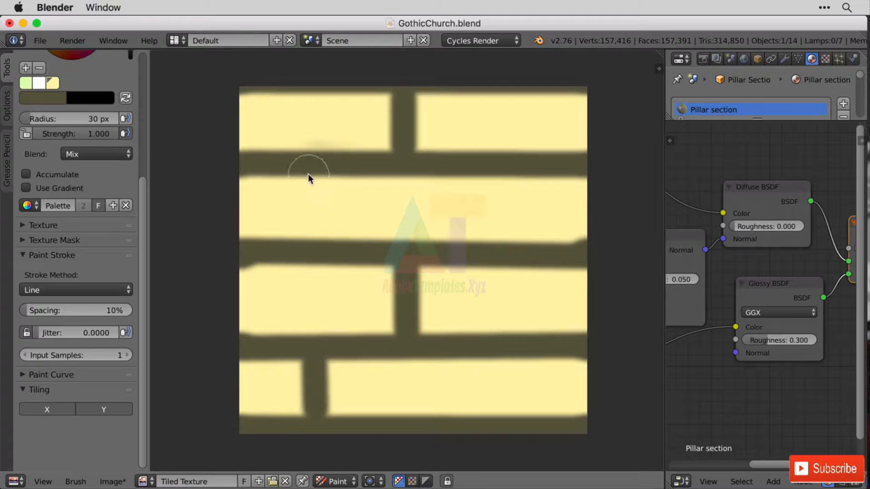
drag(308, 176, 307, 244)
drag(512, 177, 515, 243)
drag(517, 369, 514, 418)
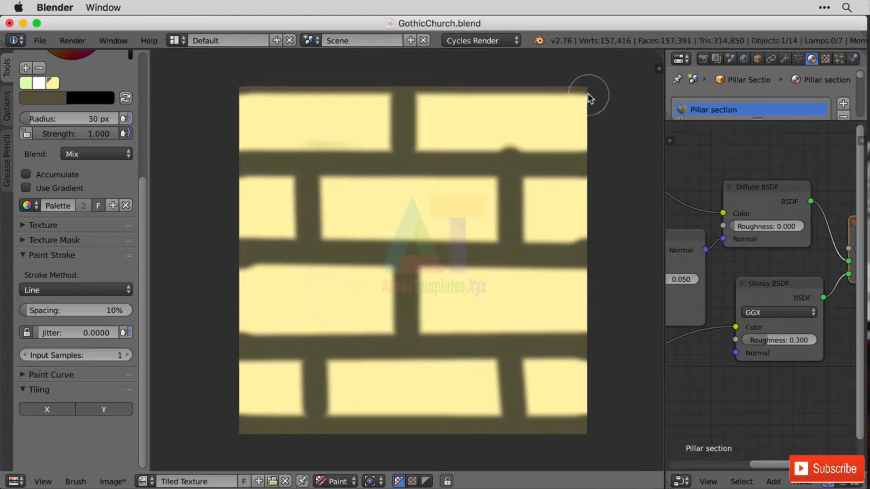
Paint short vertical mortar joints along the image's side edge in rows one and three
drag(587, 147, 585, 150)
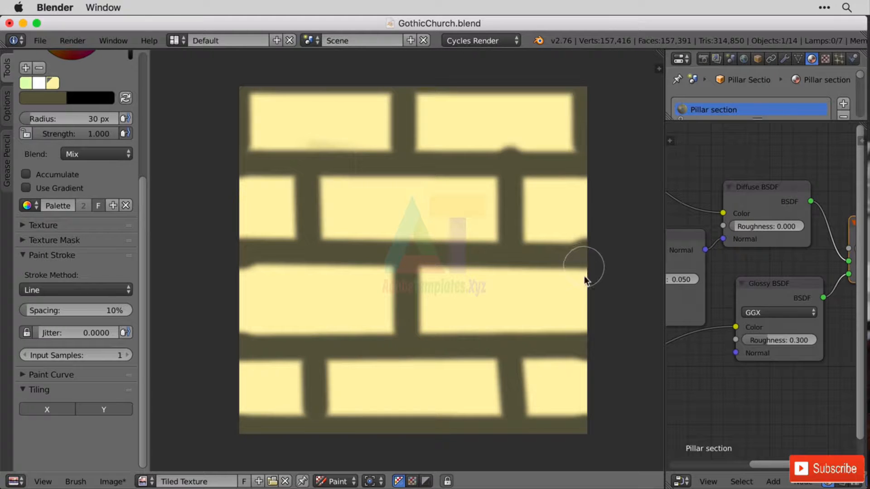
drag(585, 279, 586, 332)
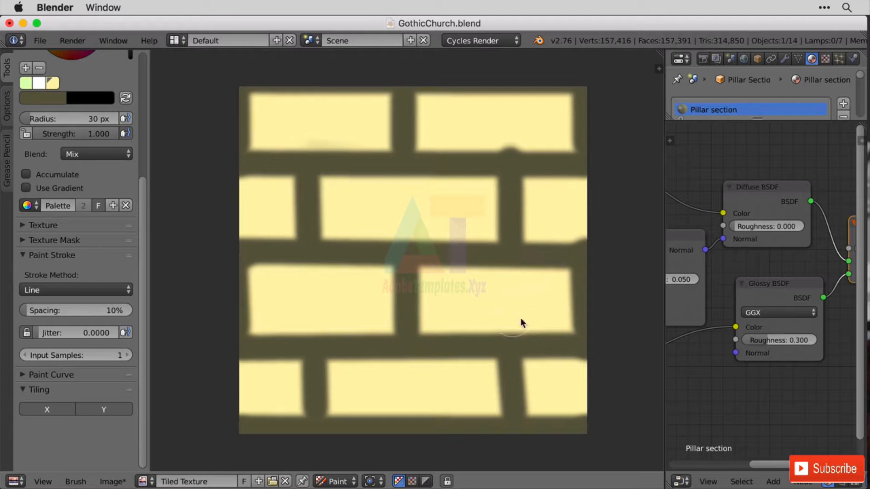
Undo the mortar strokes back to the first horizontal line
key(super+z)
key(super+z)
key(super+z)
key(super+z)
key(super+z)
key(super+z)
key(super+z)
key(super+z)
key(super+z)
key(super+z)
key(super+z)
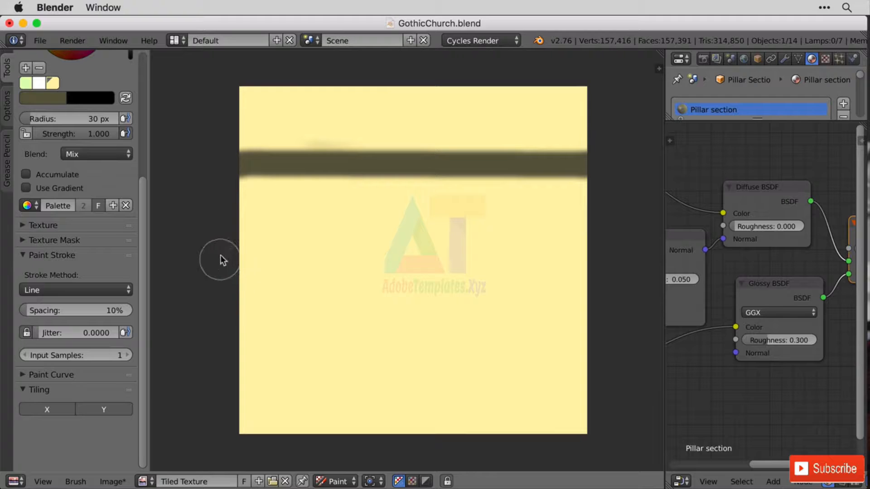
Paint a slanted mortar line across the full image width, past both side edges, and undo it
mouse_move(221, 256)
mouse_down()
mouse_move(548, 297)
mouse_move(618, 323)
mouse_up()
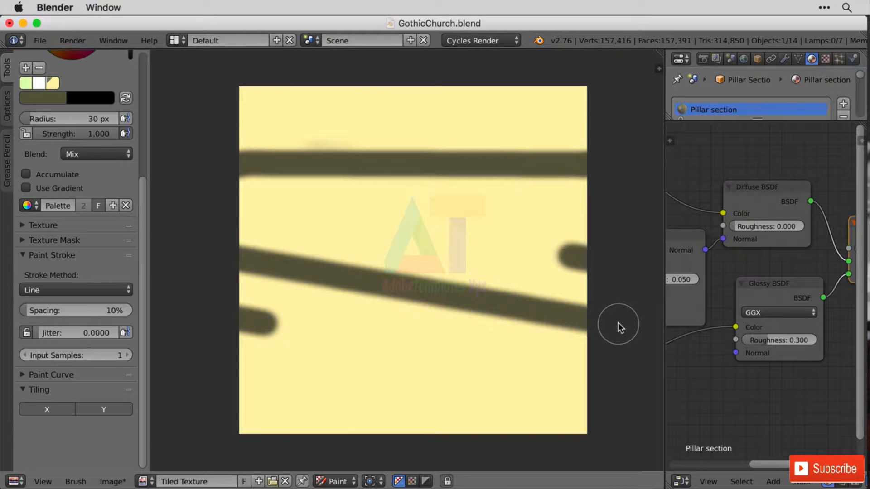
key(super+z)
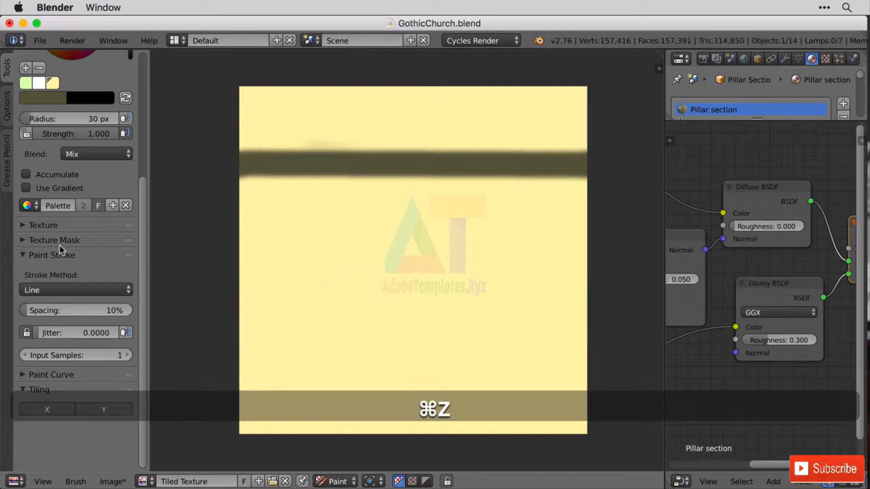
Paint a single dab on the image's side edge with the Space stroke method, and return the stroke method to Line
click(60, 289)
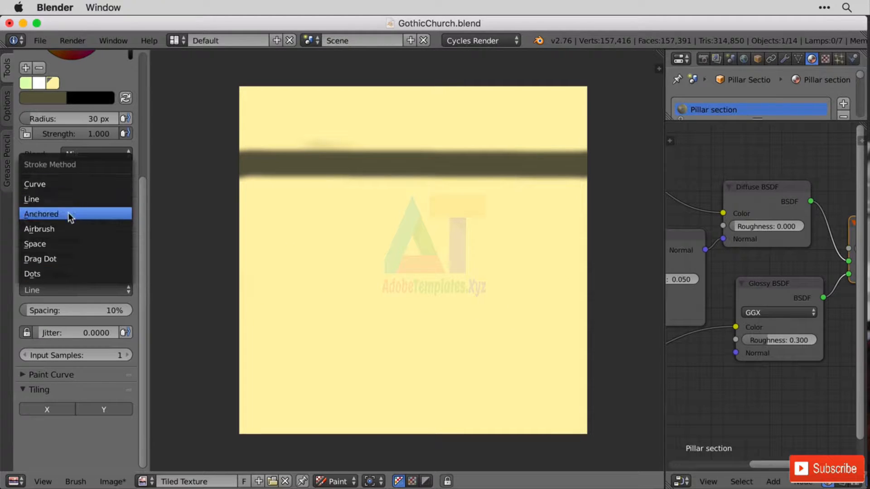
click(55, 242)
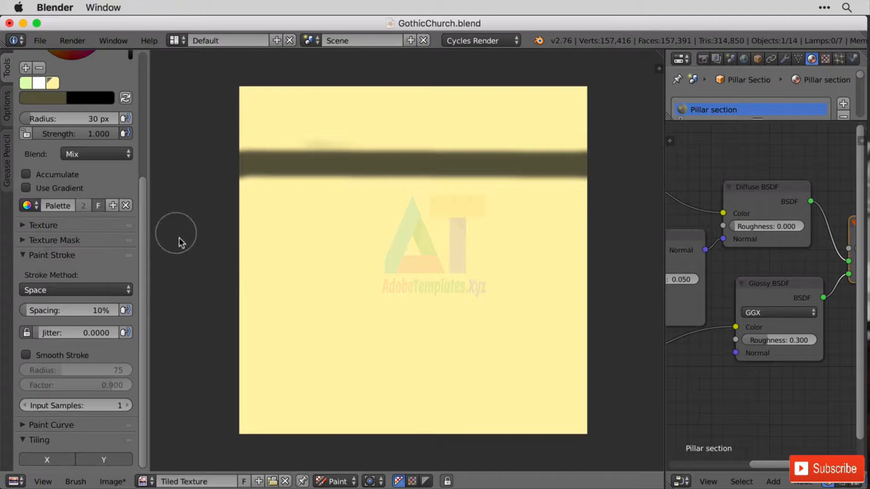
click(239, 260)
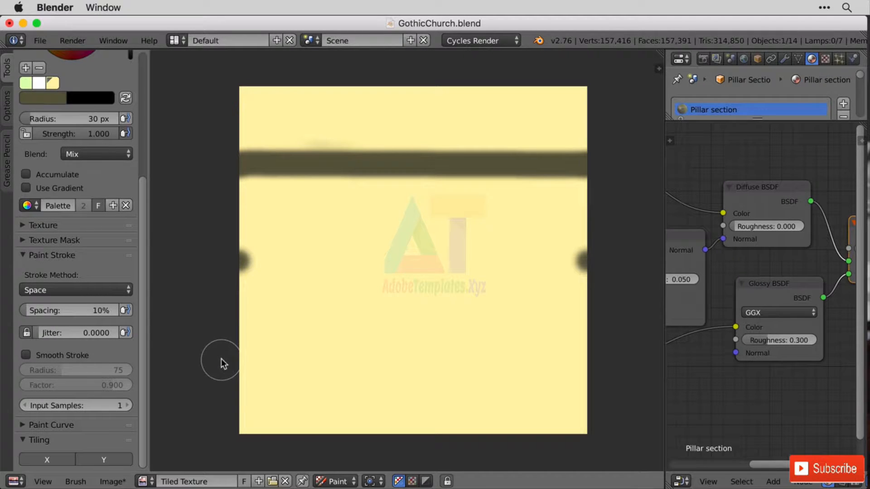
click(90, 293)
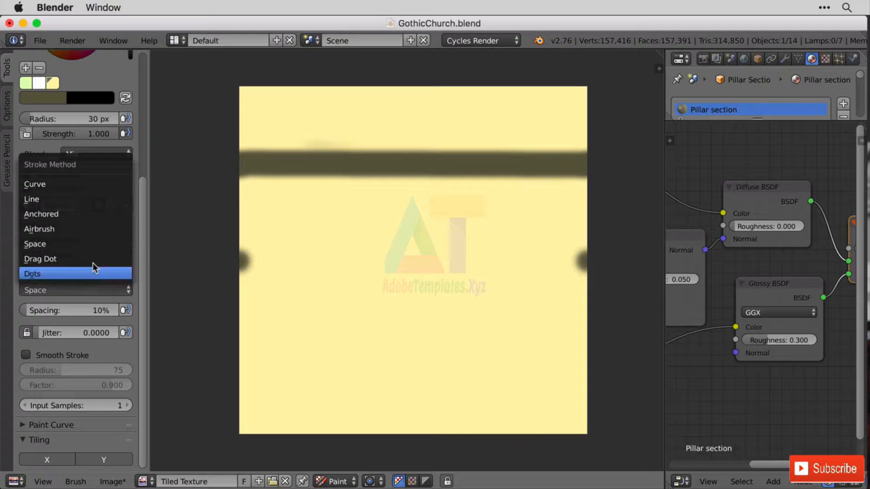
click(66, 196)
Paint three more horizontal mortar lines across the full image width, two below the existing one and one along the upper edge
drag(241, 260, 585, 263)
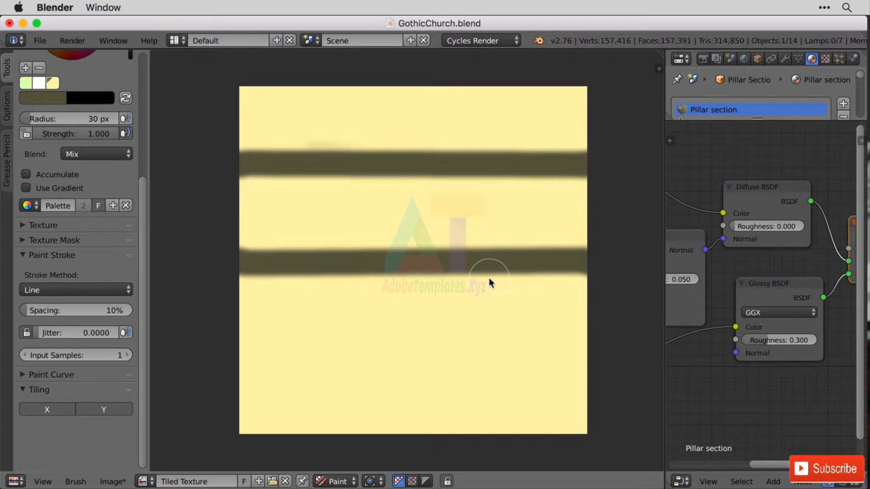
scroll(290, 294, down, 2)
scroll(318, 294, up, 4)
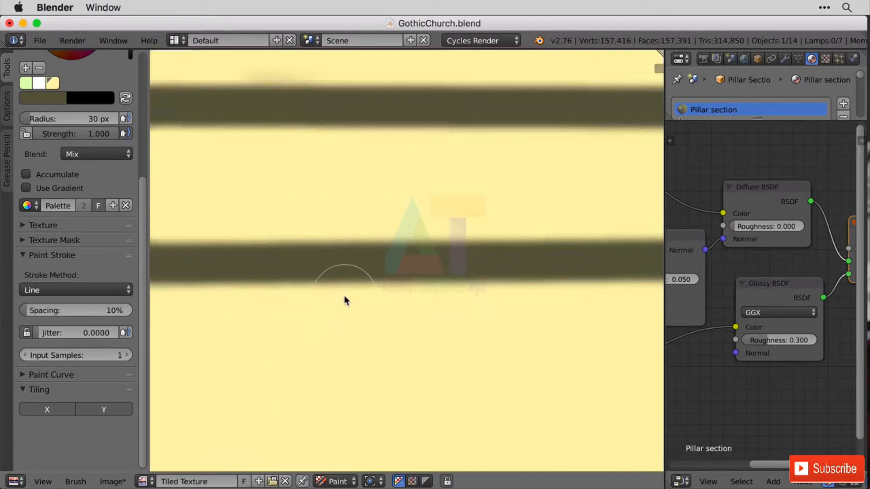
scroll(346, 300, down, 2)
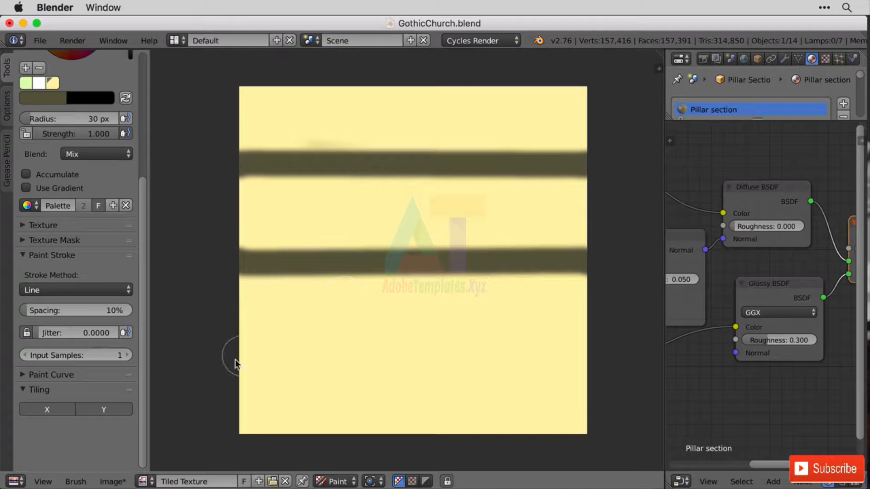
mouse_move(228, 345)
mouse_down()
mouse_move(553, 363)
mouse_move(591, 354)
mouse_up()
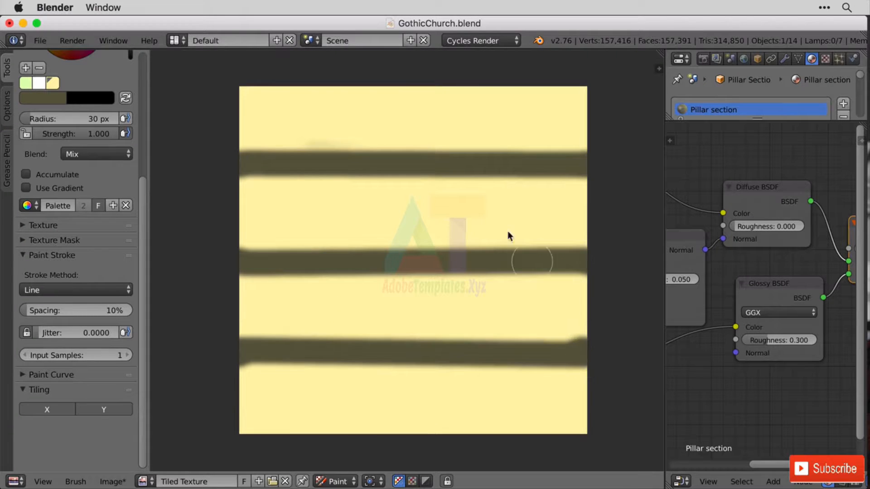
mouse_move(240, 80)
mouse_down()
mouse_move(601, 83)
mouse_move(592, 81)
mouse_up()
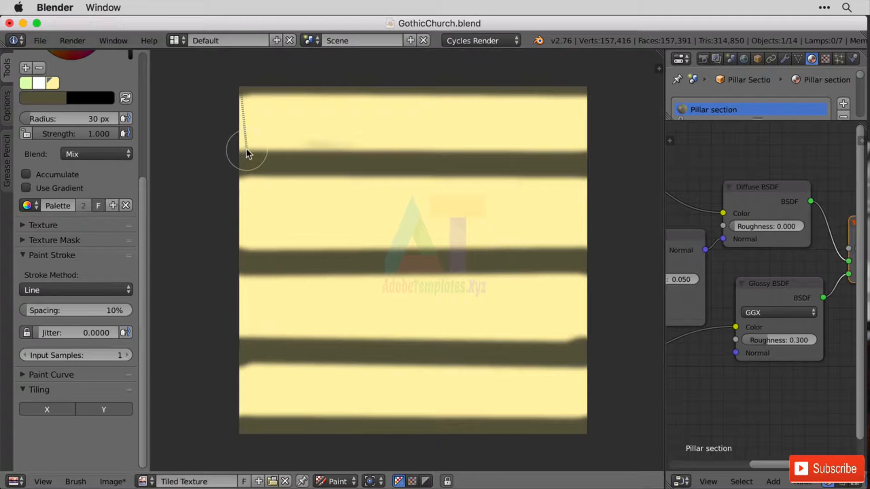
Paint short vertical mortar joints at the side edge and mid-width in rows one and three, and two staggered ones in rows two and four
drag(246, 148, 242, 150)
drag(243, 277, 242, 338)
drag(410, 273, 415, 340)
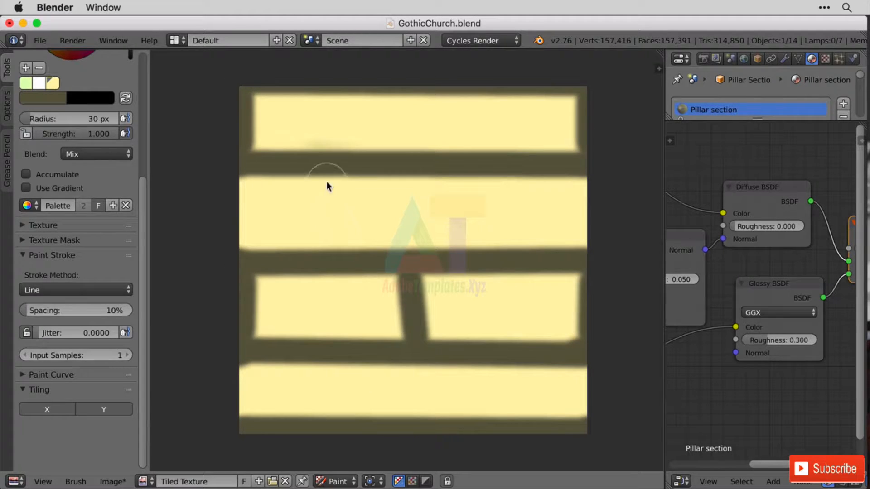
drag(321, 182, 320, 245)
mouse_move(502, 174)
mouse_down()
mouse_move(501, 262)
mouse_move(504, 253)
mouse_up()
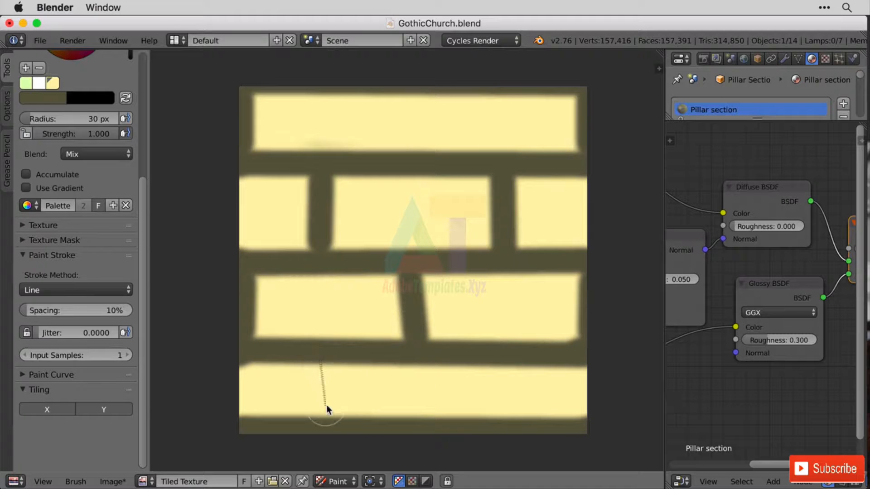
drag(326, 404, 319, 415)
drag(520, 365, 519, 426)
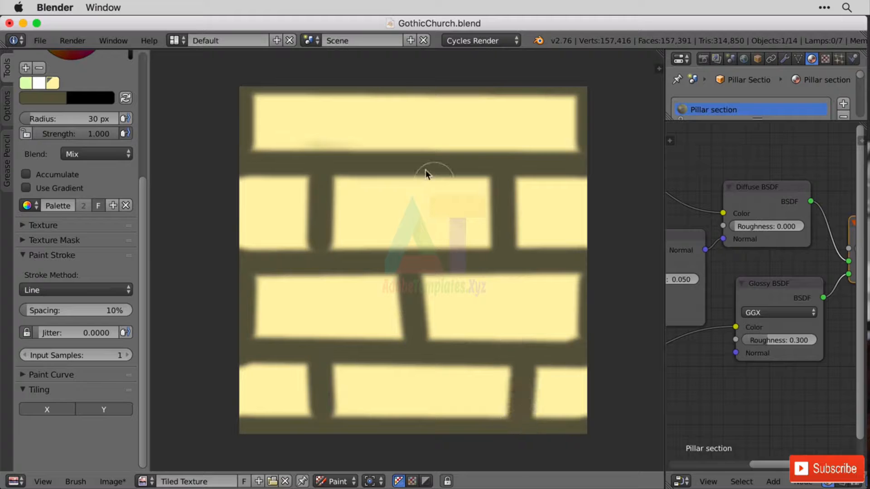
drag(400, 90, 412, 158)
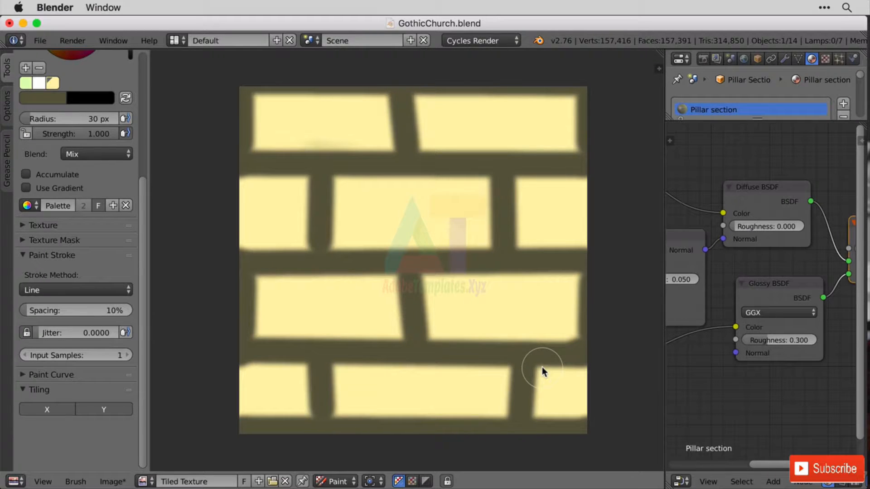
Save the painted brick image
click(112, 481)
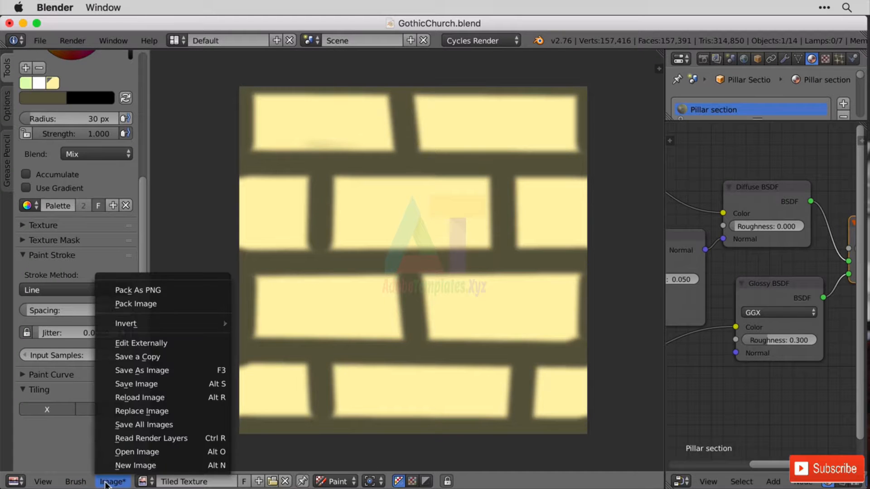
click(192, 385)
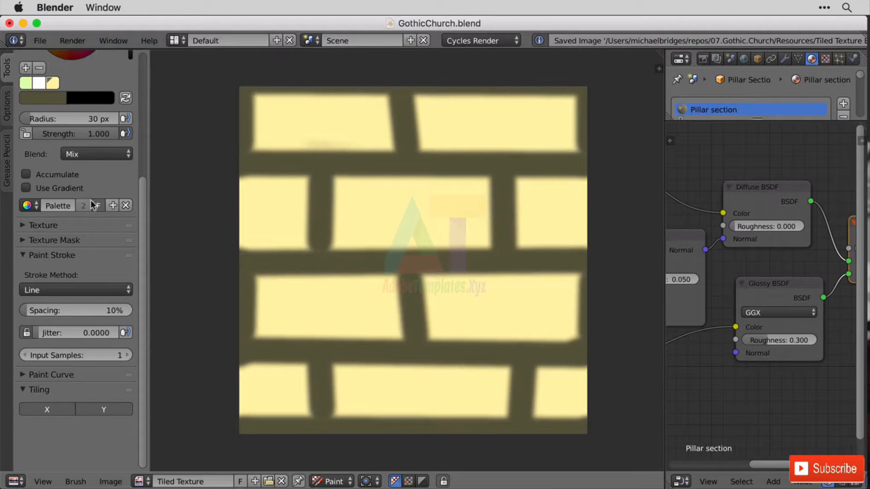
Switch the image editor area to the 3D View and widen the node editor beside it
click(15, 482)
click(57, 463)
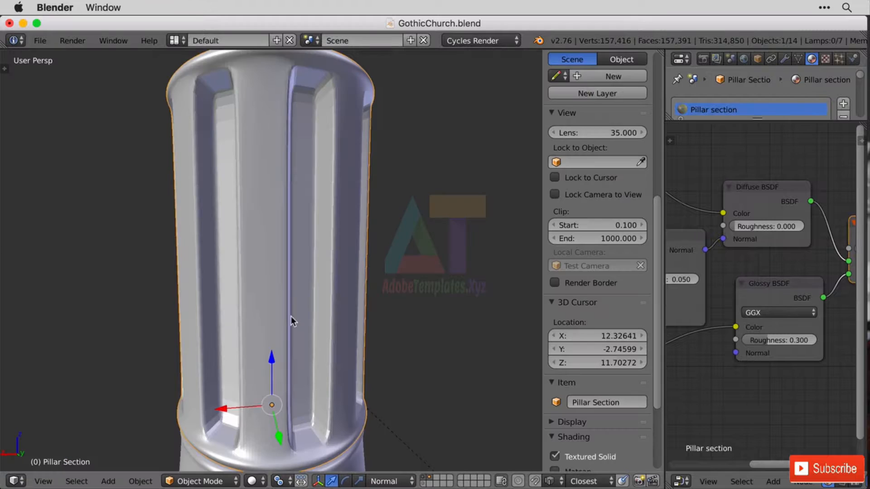
drag(664, 118, 451, 132)
scroll(249, 276, down, 10)
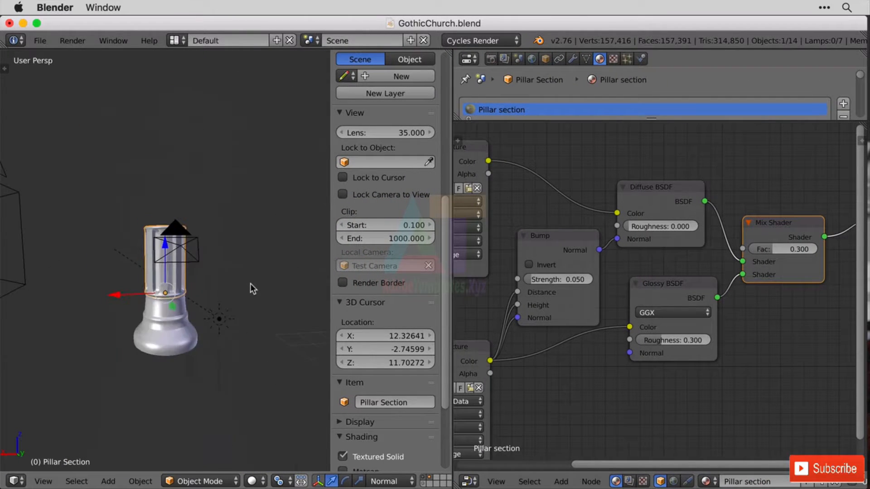
scroll(251, 287, up, 2)
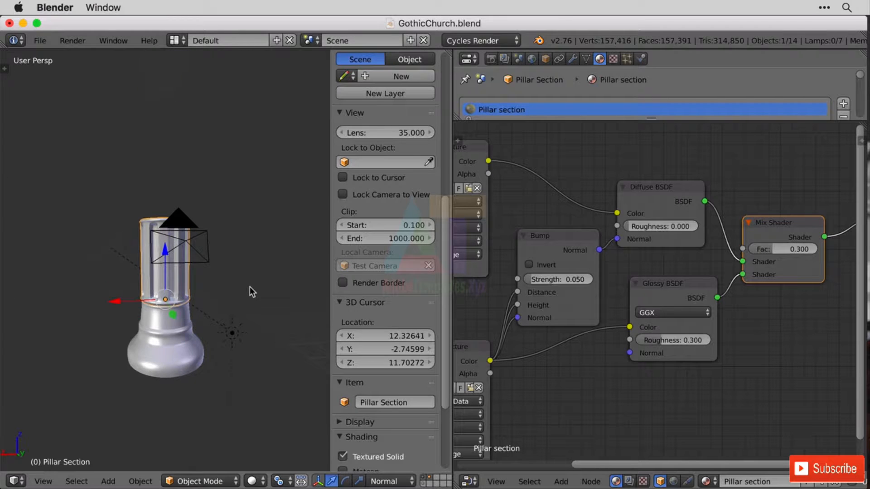
Reload the start-up file to begin a new scene, and widen the properties area
click(51, 41)
click(68, 56)
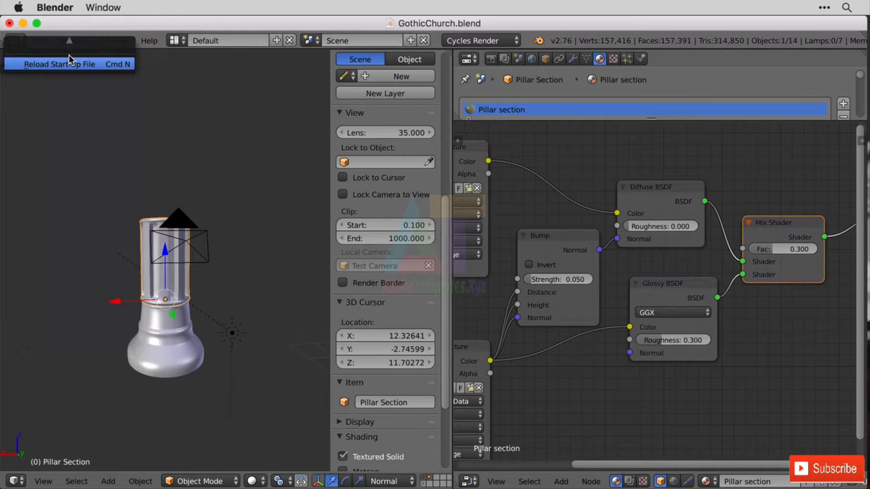
click(70, 65)
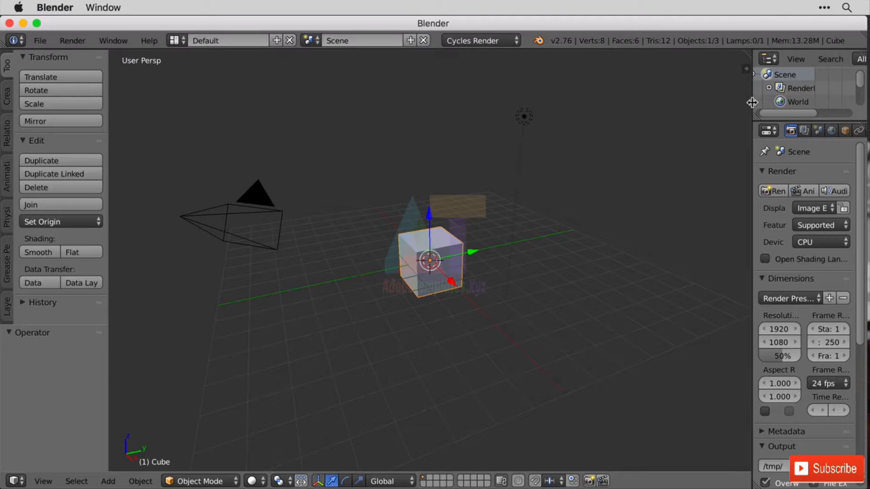
drag(752, 100, 541, 132)
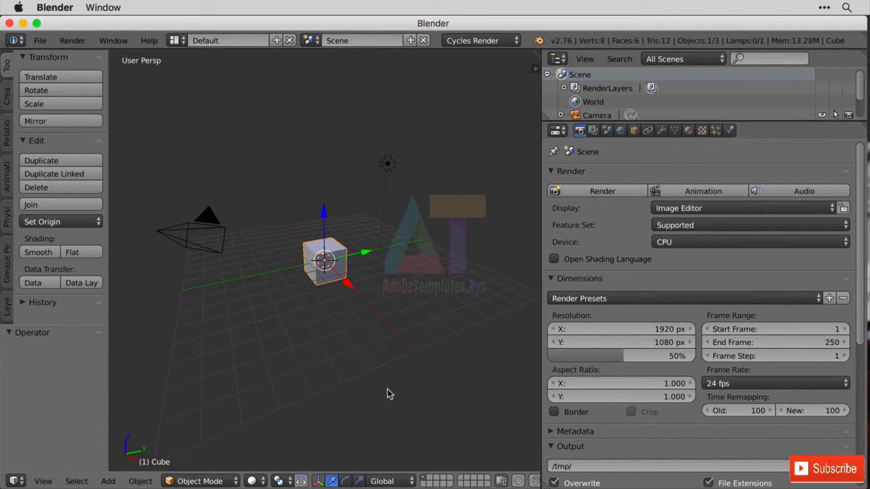
click(557, 131)
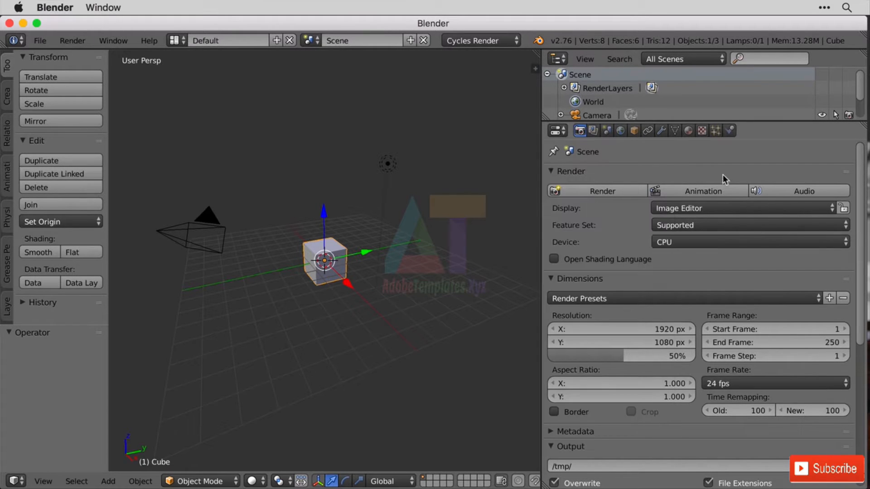
Rename the cube's material Tiled Texture and enable nodes for it
click(688, 131)
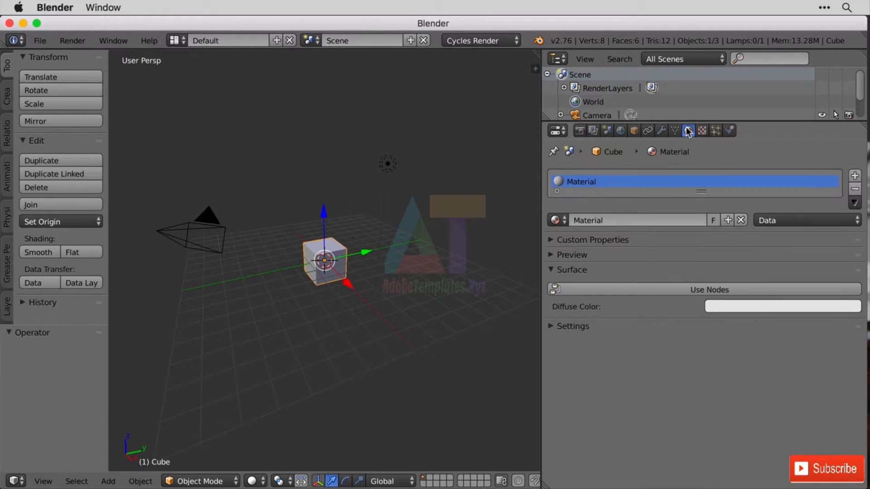
double_click(605, 184)
text(Ti)
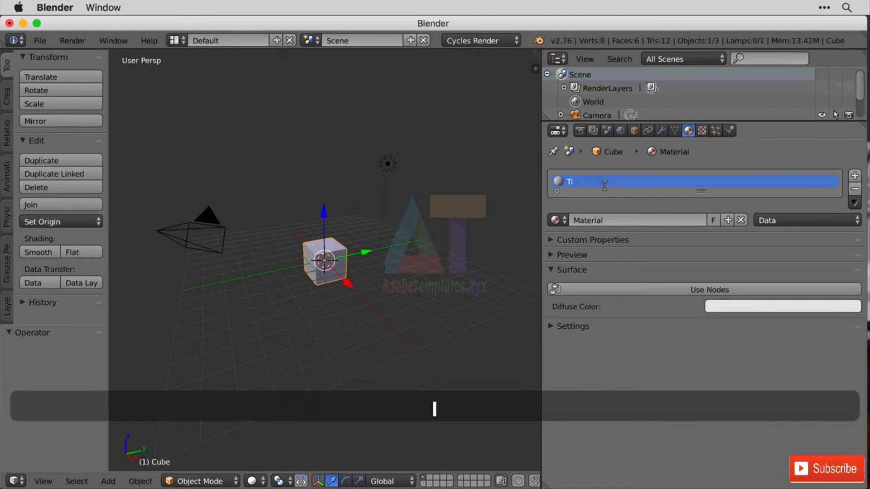
text(led Texture)
key(Return)
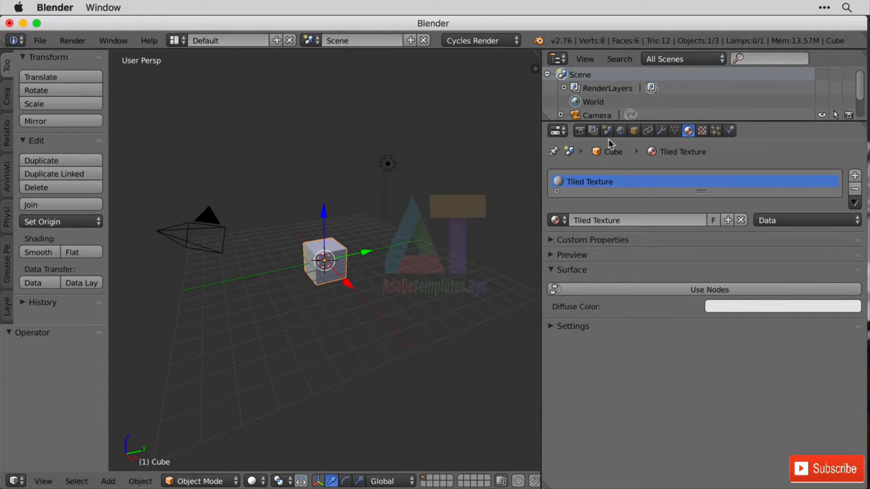
click(733, 288)
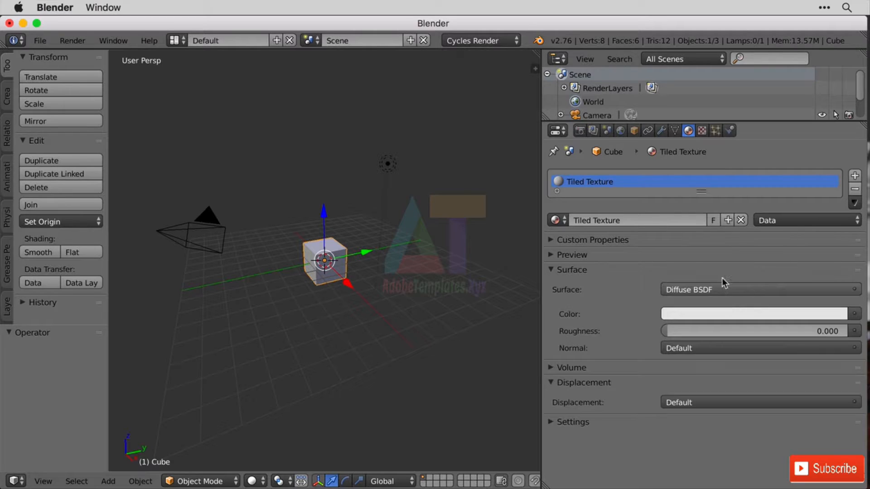
Change the properties area to the Node Editor and hide its node properties sidebar
click(558, 131)
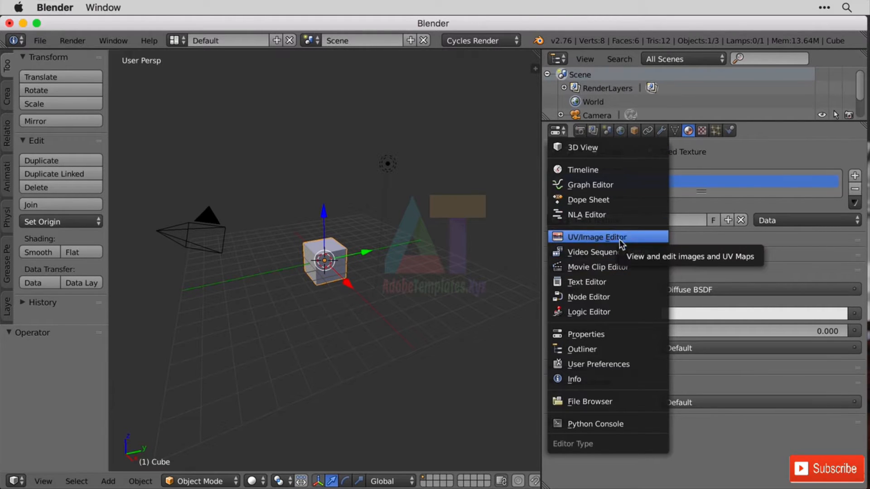
click(615, 294)
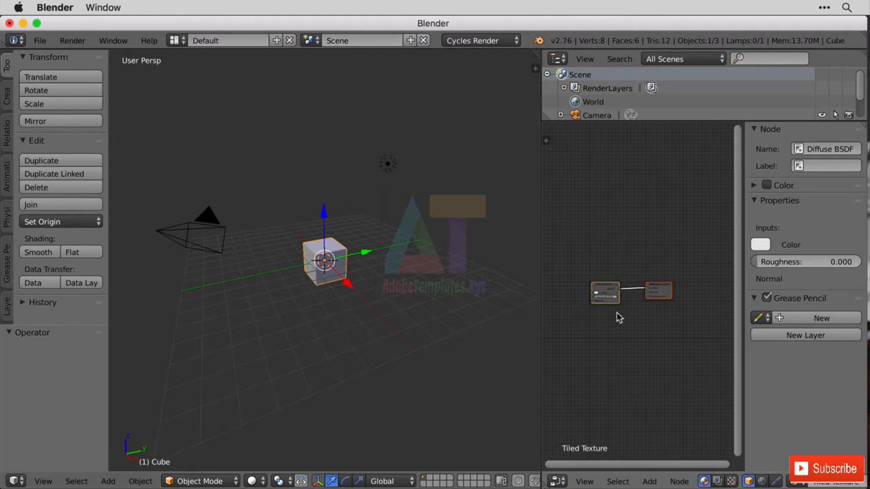
scroll(616, 312, up, 6)
key(n)
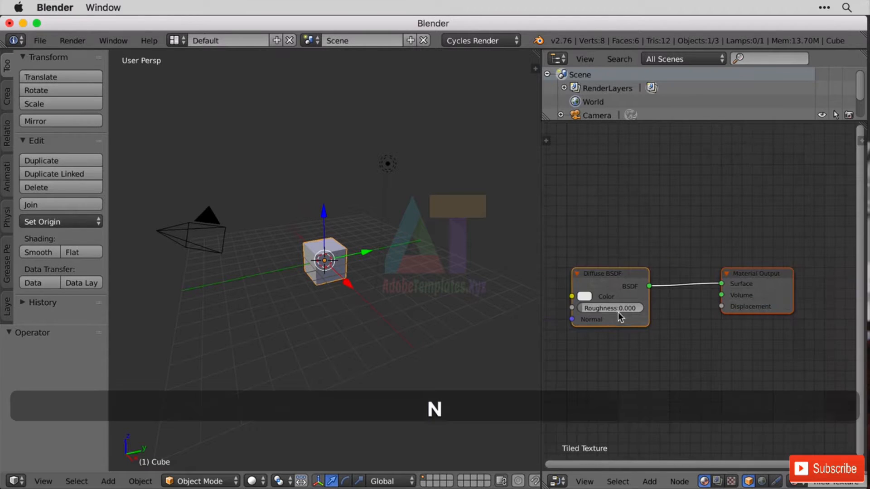
scroll(661, 325, up, 1)
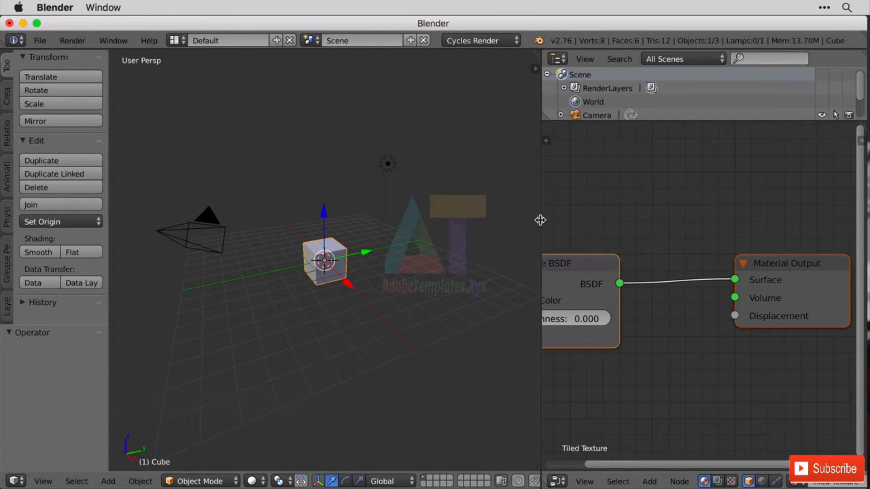
Widen the node editor area and set the 3D view's viewport shading to Material
drag(542, 225, 289, 272)
click(251, 481)
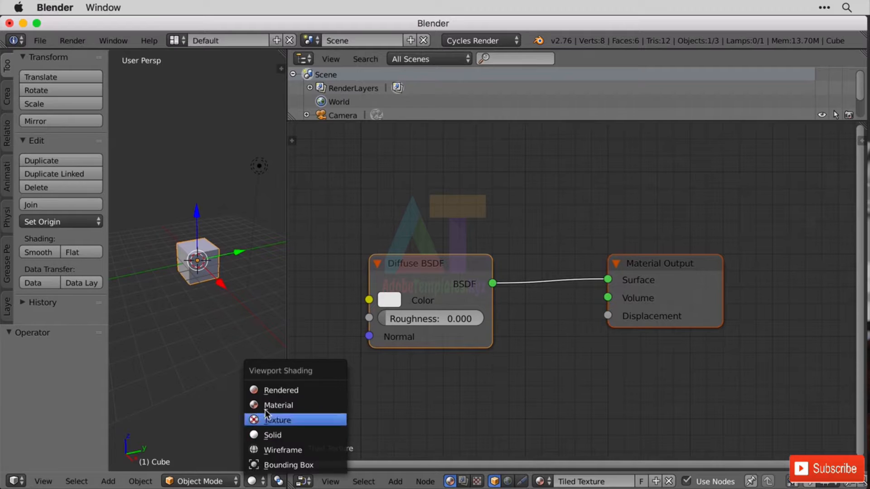
click(295, 405)
scroll(255, 322, up, 3)
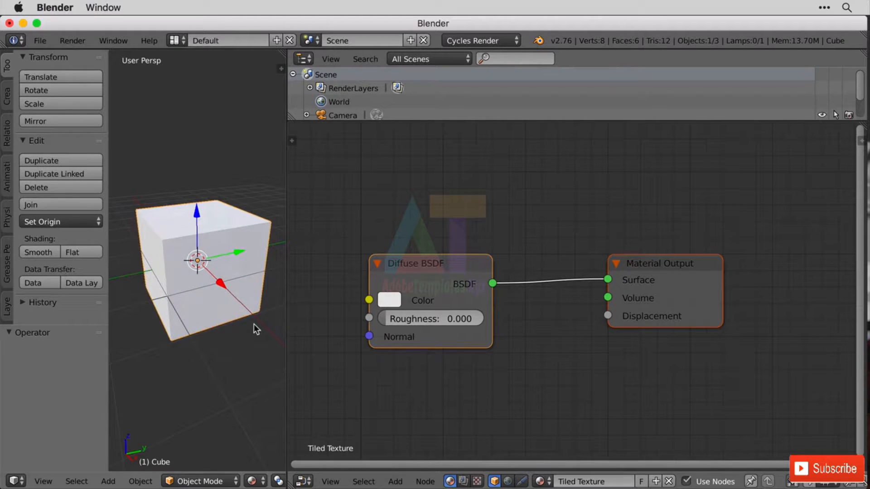
Move the Material Output and Diffuse BSDF nodes aside to free space before the shader
scroll(483, 312, down, 3)
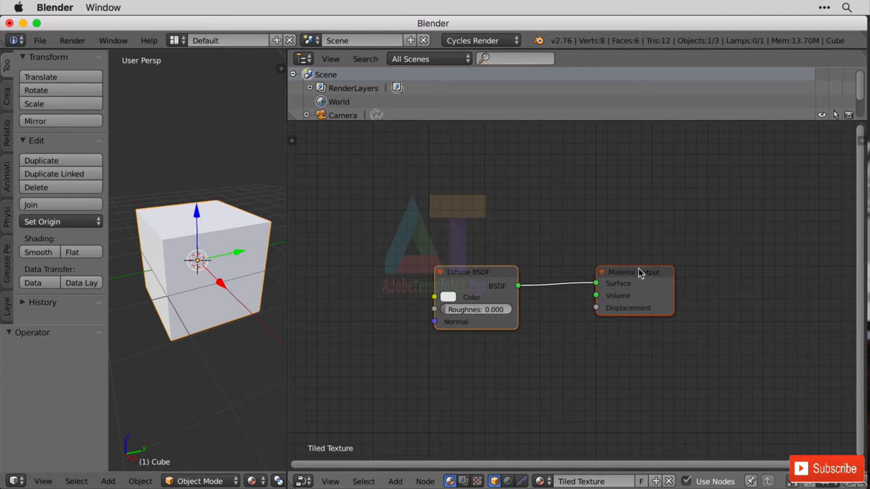
drag(639, 271, 735, 268)
drag(454, 273, 590, 264)
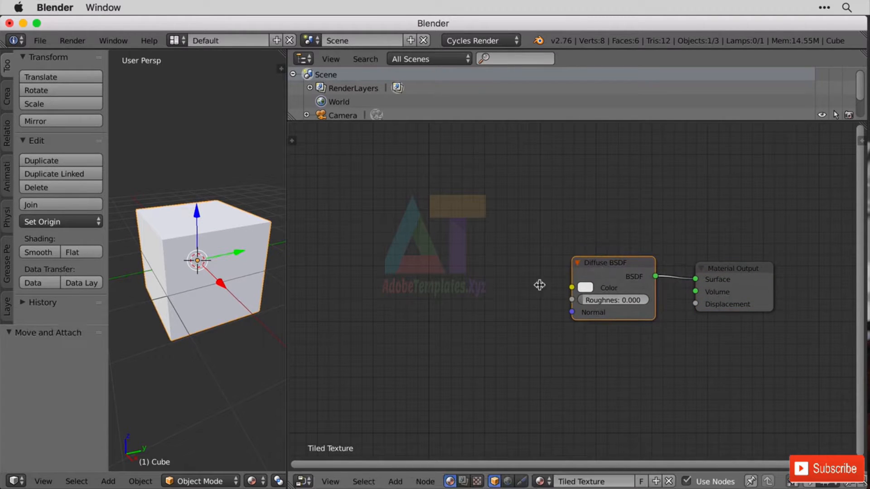
Add a Texture Coordinate node at the start of the node chain, well before the Diffuse BSDF
key(shift+a)
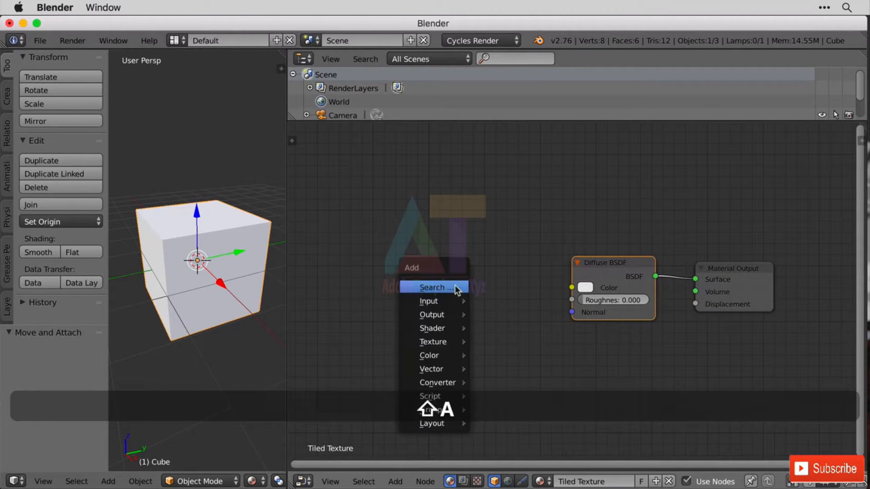
click(455, 287)
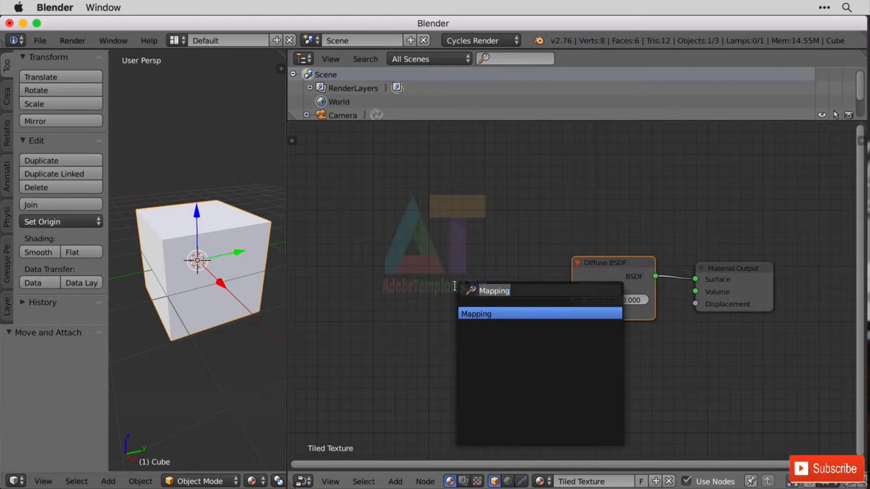
text(textu)
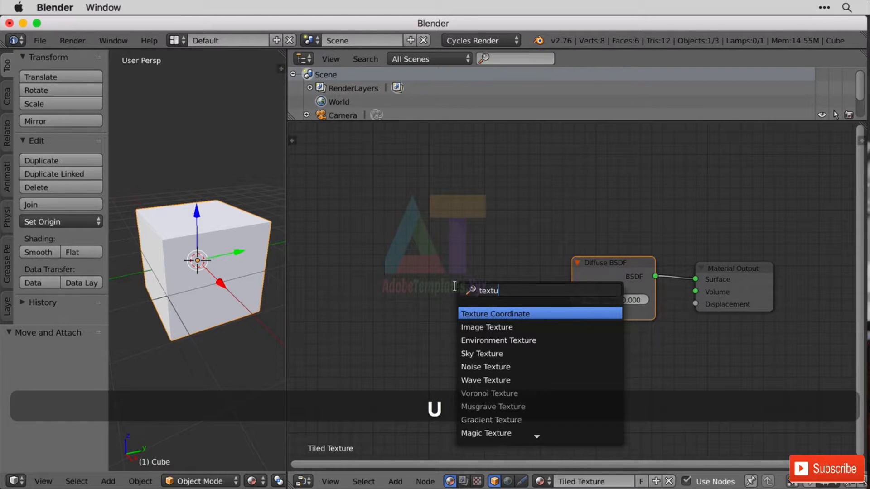
text(re)
key(Down)
key(Up)
key(Return)
click(326, 247)
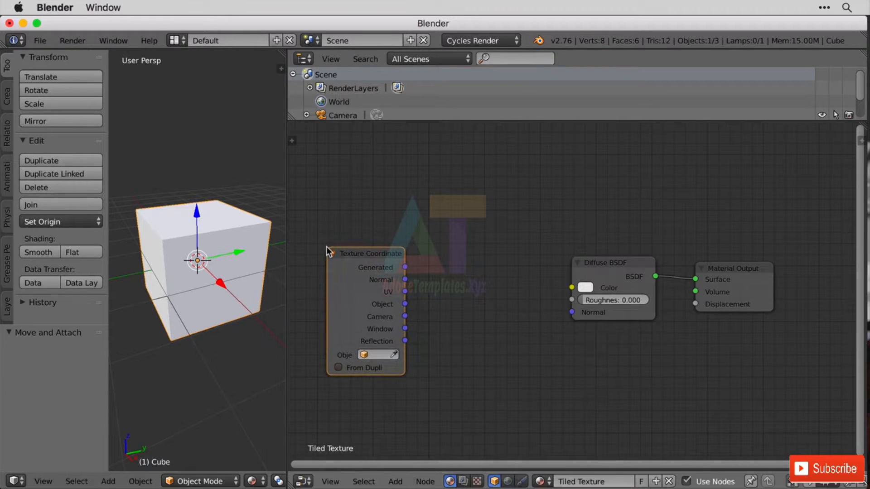
Add an Image Texture node, linking Texture Coordinate UV to its Vector and its Color to the Diffuse BSDF Color
key(shift)
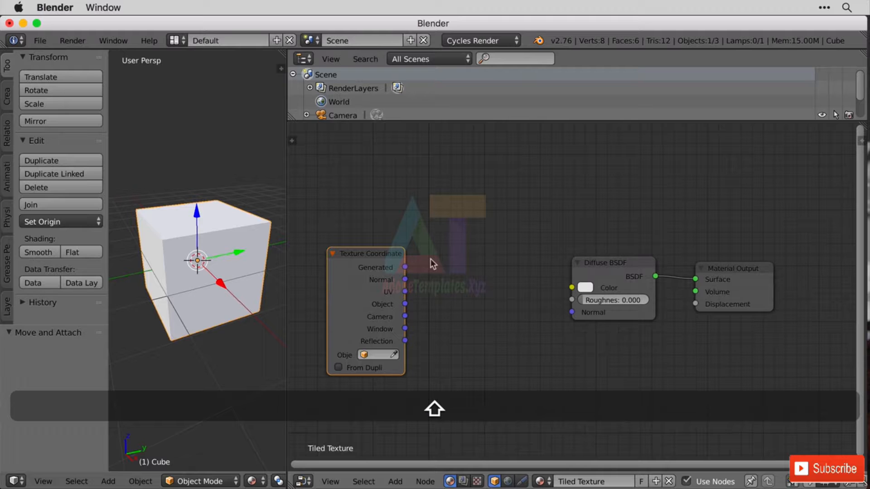
key(shift+a)
mouse_move(425, 313)
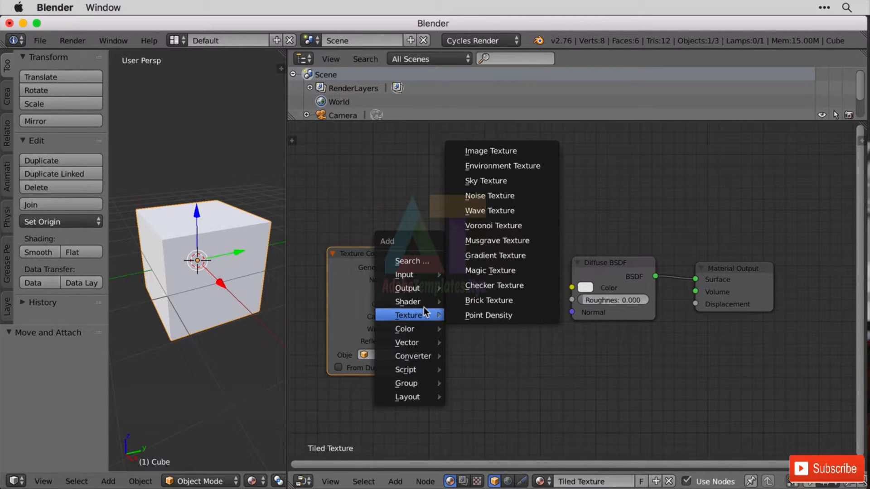
click(498, 150)
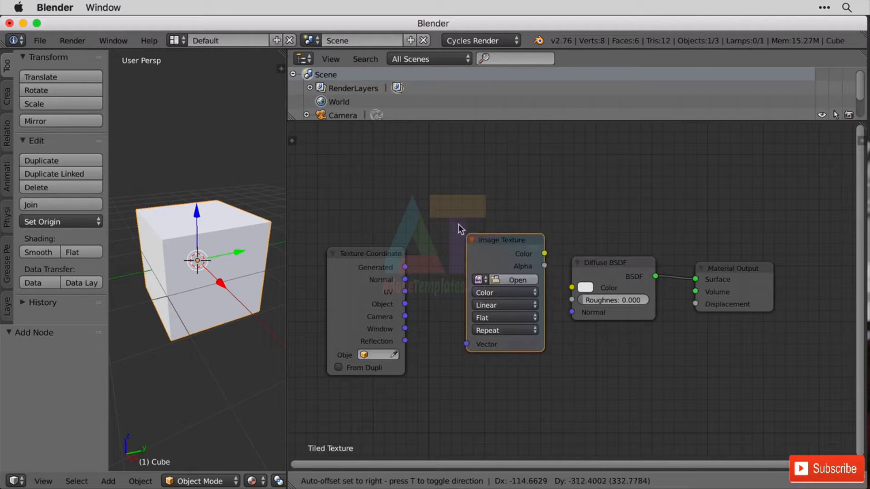
click(438, 222)
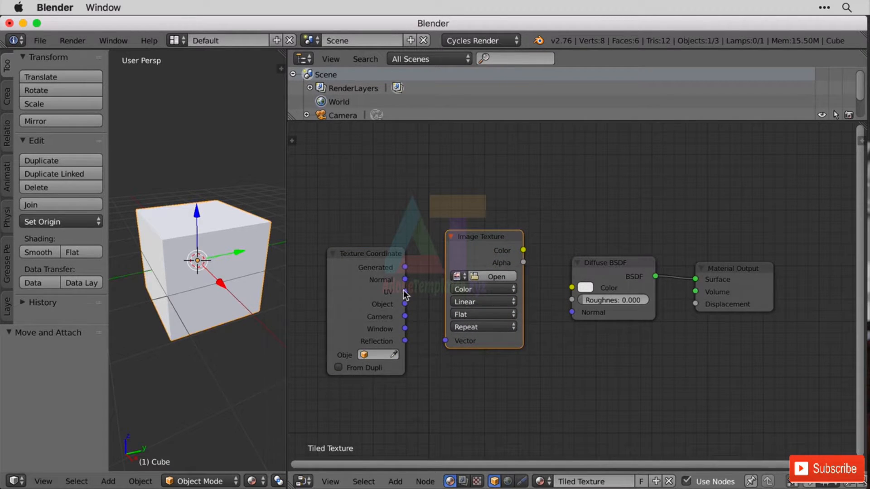
drag(405, 292, 444, 341)
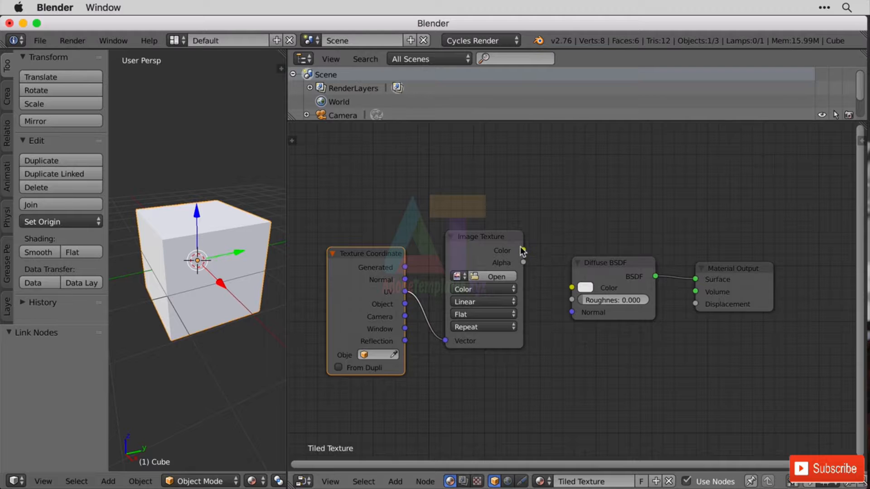
drag(523, 249, 574, 290)
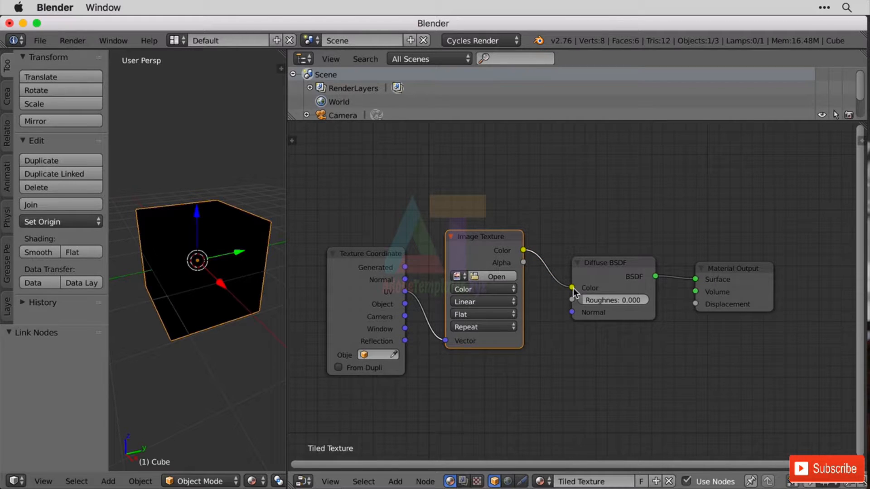
Load Tiled Texture Example.png from the 07.Gothic.Church Resources folder into the Image Texture node
click(494, 278)
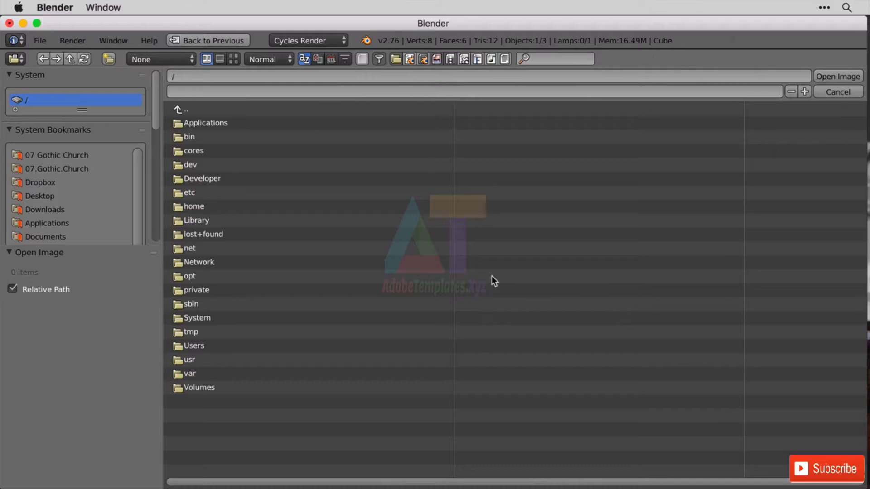
click(66, 165)
click(188, 137)
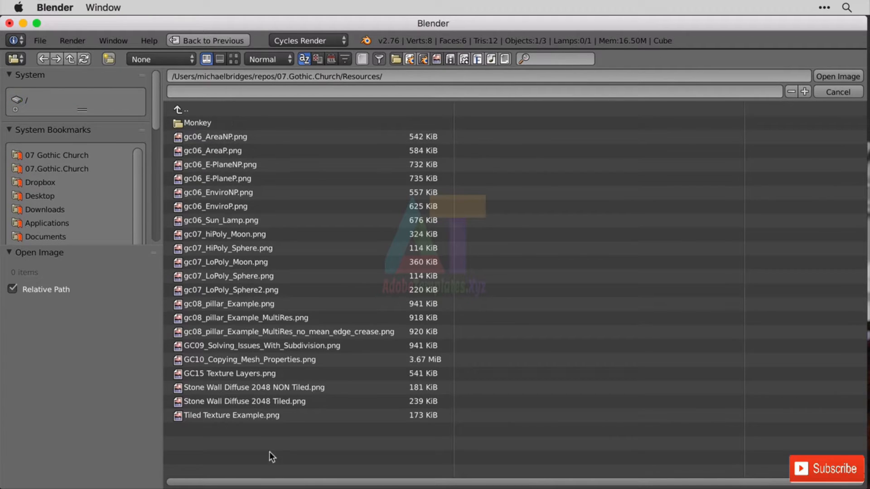
double_click(264, 414)
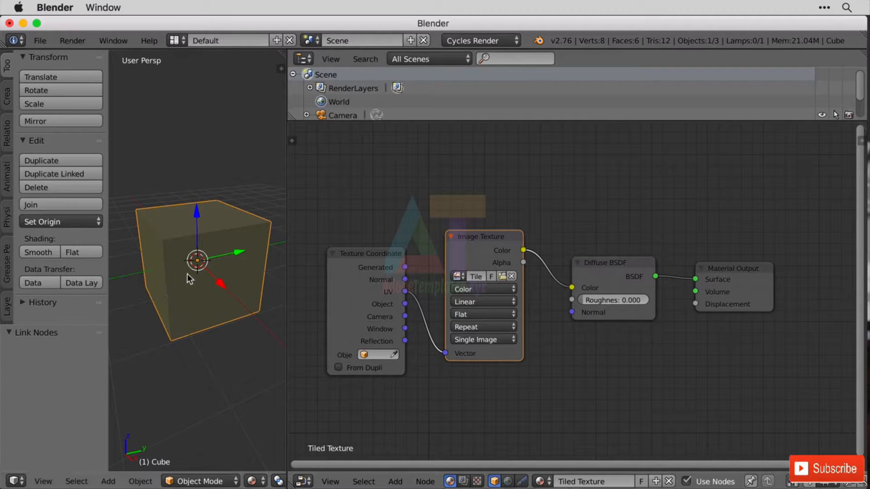
Change the node editor area to the UV/Image Editor and unwrap the whole cube in Edit Mode
scroll(186, 279, down, 3)
scroll(186, 279, up, 6)
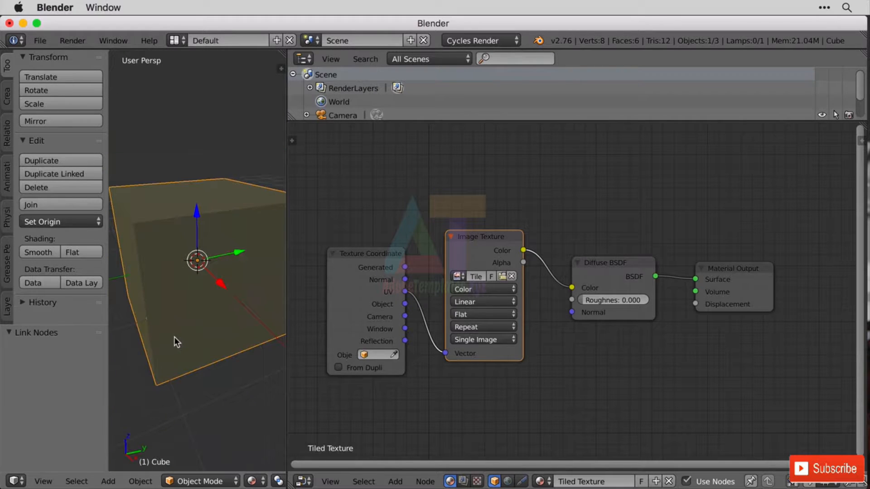
scroll(174, 336, down, 4)
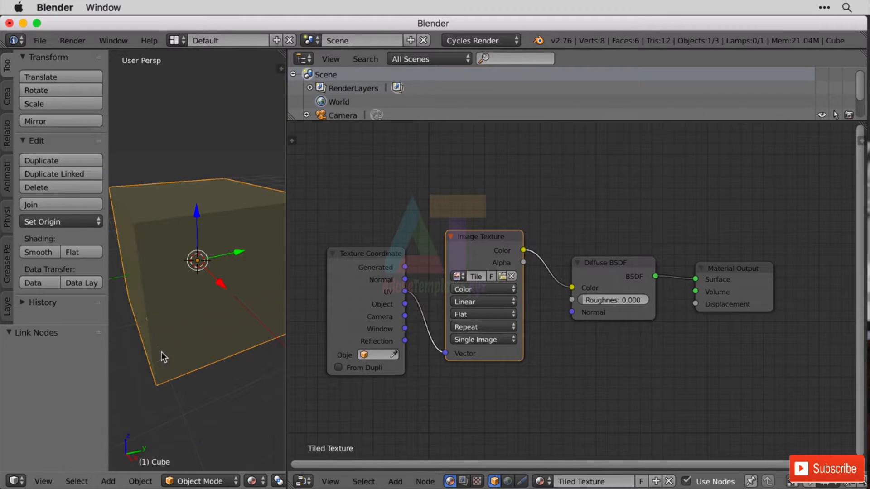
click(303, 482)
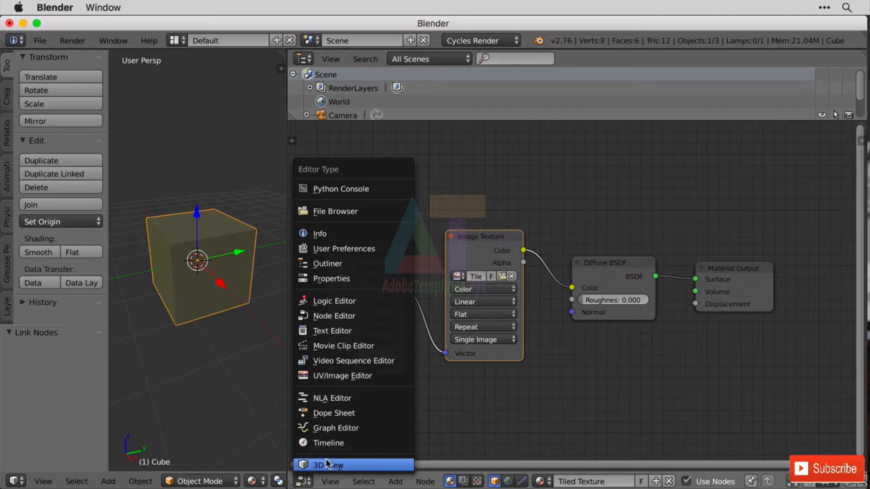
click(372, 377)
key(Tab)
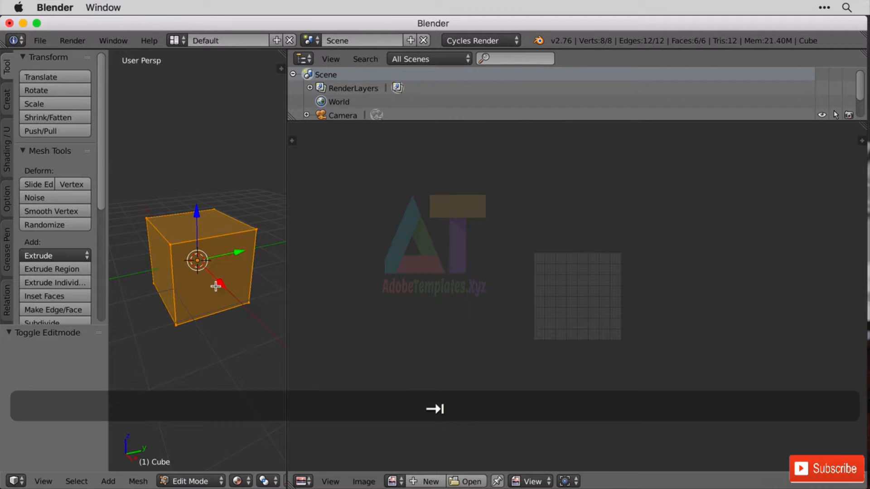
key(u)
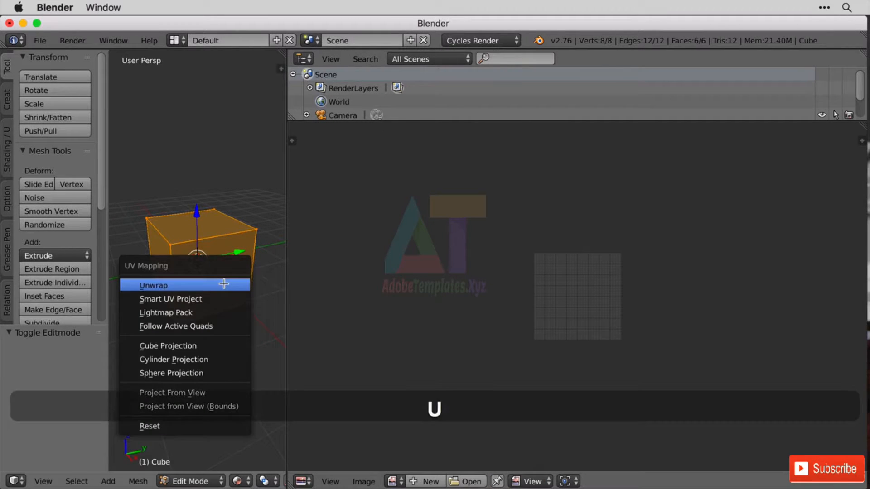
click(224, 282)
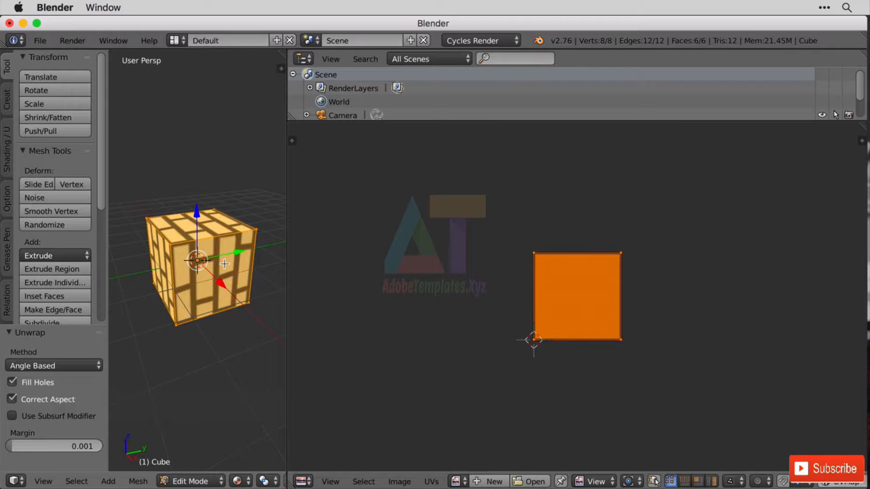
Examine how the brick texture runs across the cube's top and side faces and meets at the edges
middle_drag(220, 272, 247, 333)
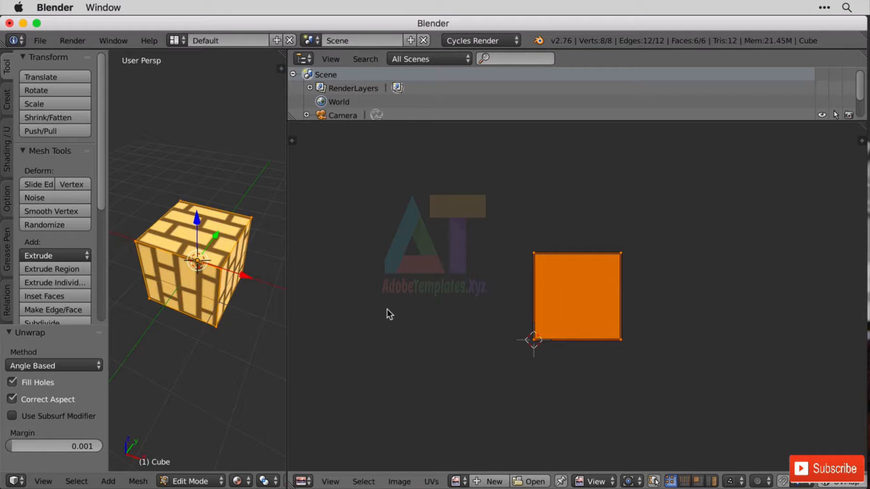
scroll(224, 316, up, 4)
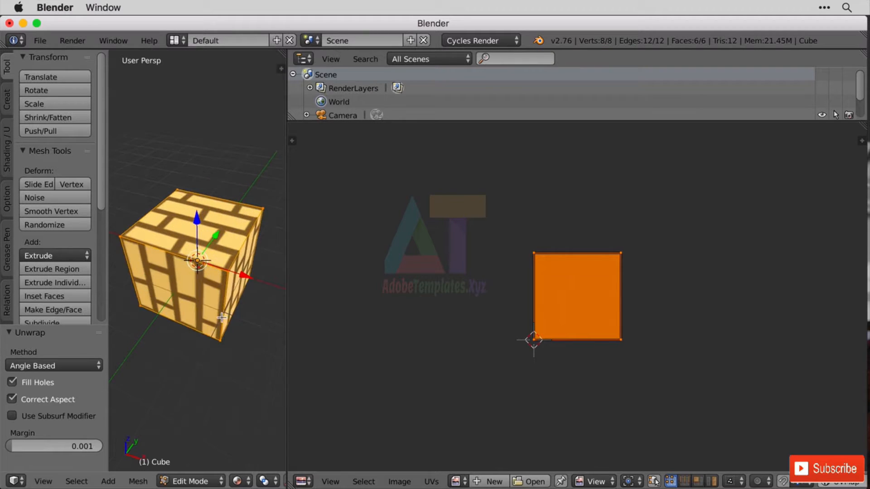
middle_drag(224, 316, 193, 329)
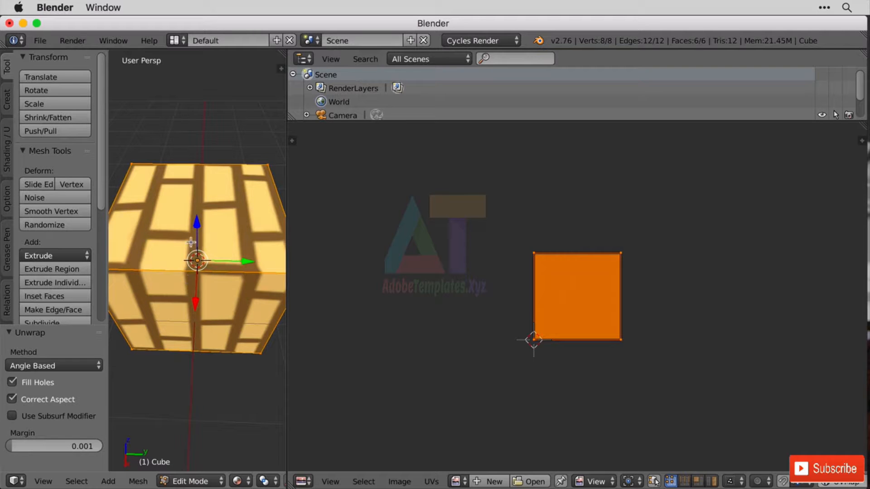
middle_drag(194, 281, 184, 319)
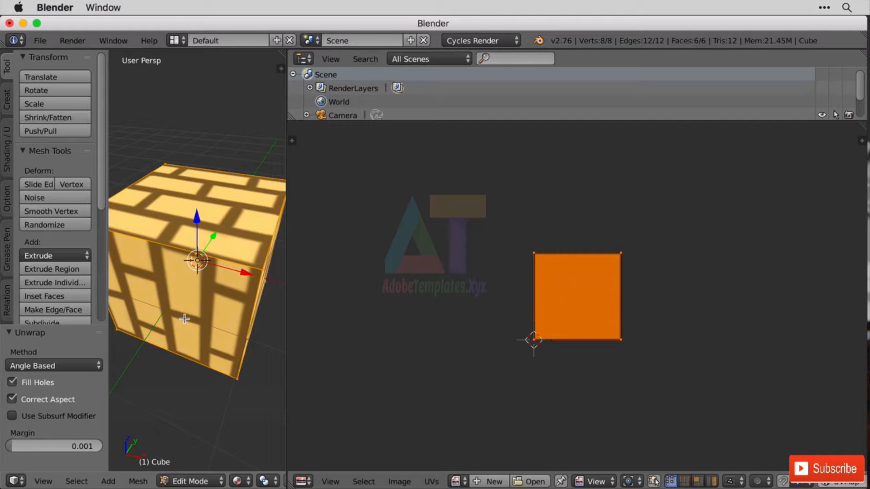
middle_drag(198, 271, 220, 225)
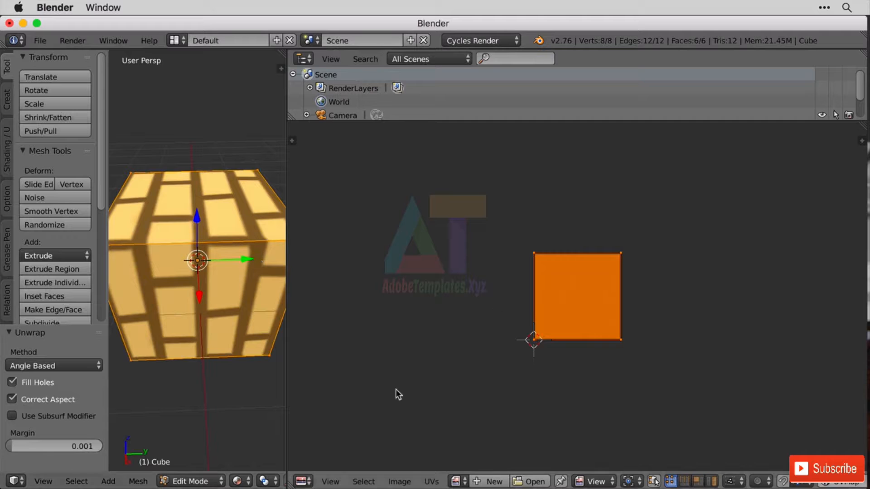
Return the UV editor area to the Node Editor and spread the nodes, leaving a gap between Texture Coordinate and Image Texture
click(304, 481)
click(303, 481)
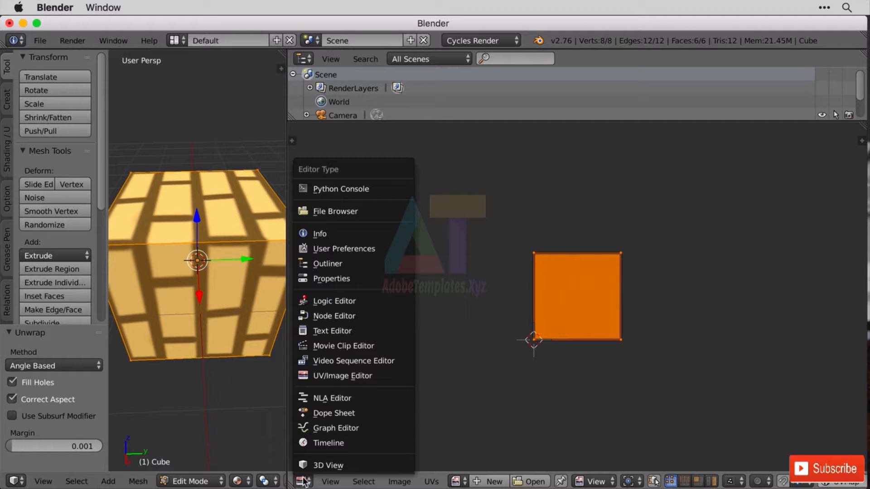
click(348, 316)
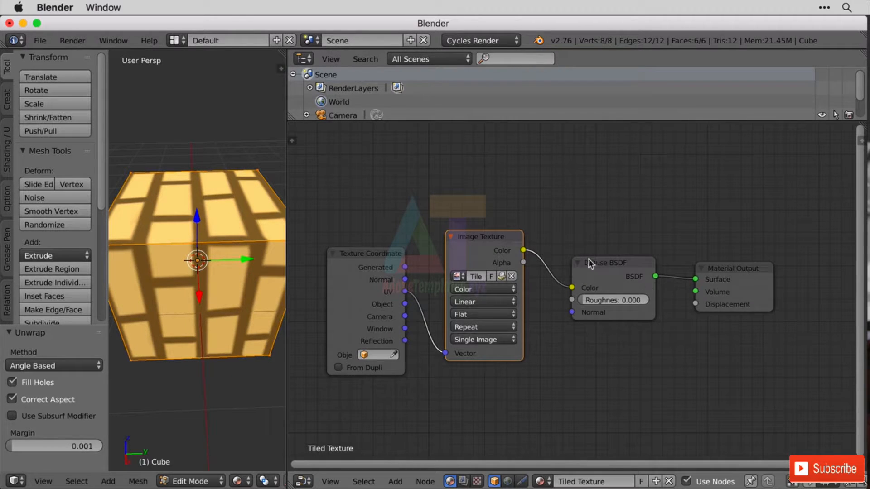
drag(746, 268, 819, 260)
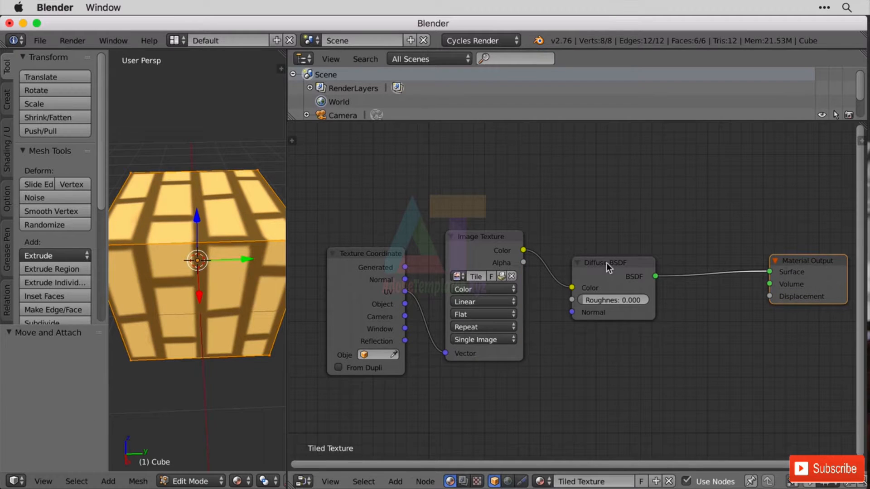
drag(608, 264, 688, 257)
drag(502, 232, 594, 227)
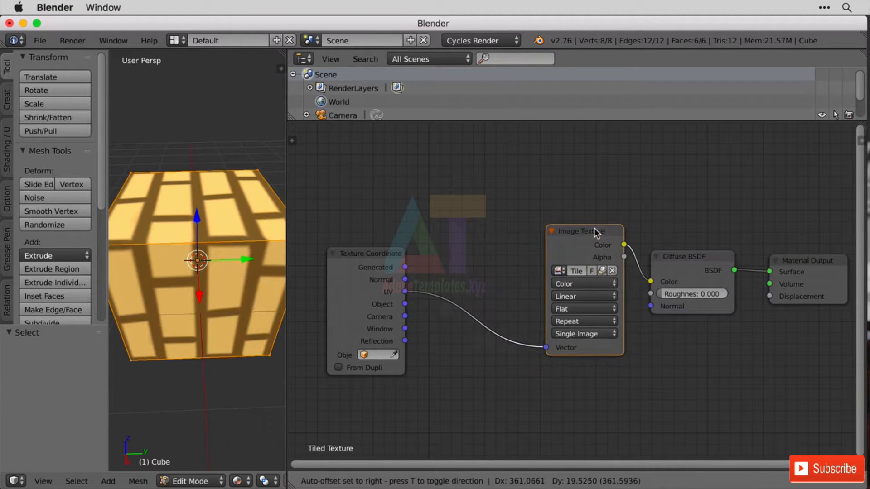
drag(370, 258, 335, 251)
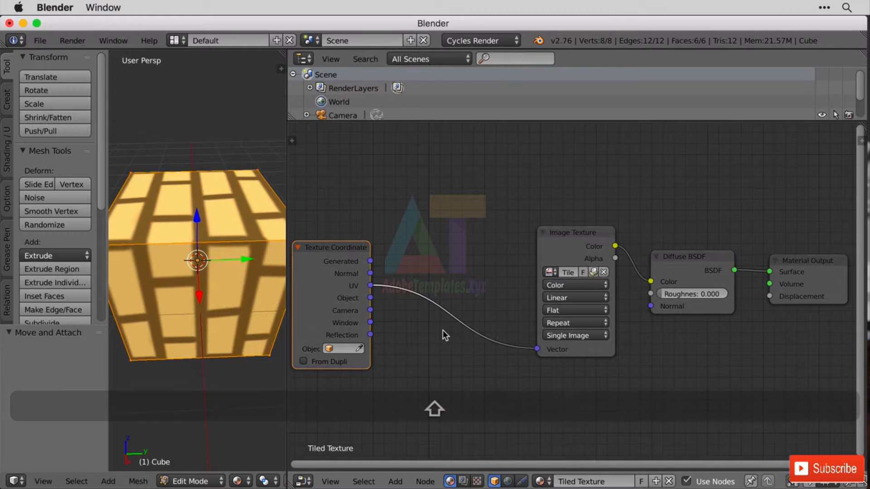
Add a Mapping node on the link between the Texture Coordinate and Image Texture nodes
key(shift+a)
mouse_move(443, 333)
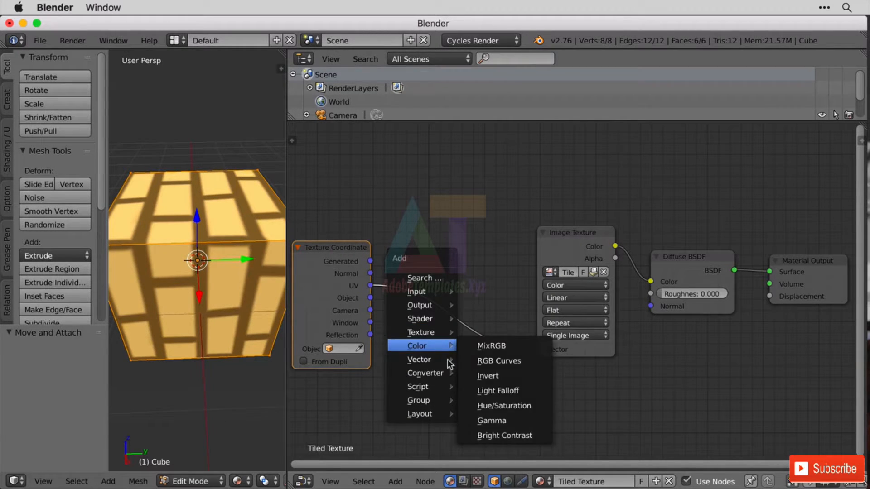
mouse_move(438, 360)
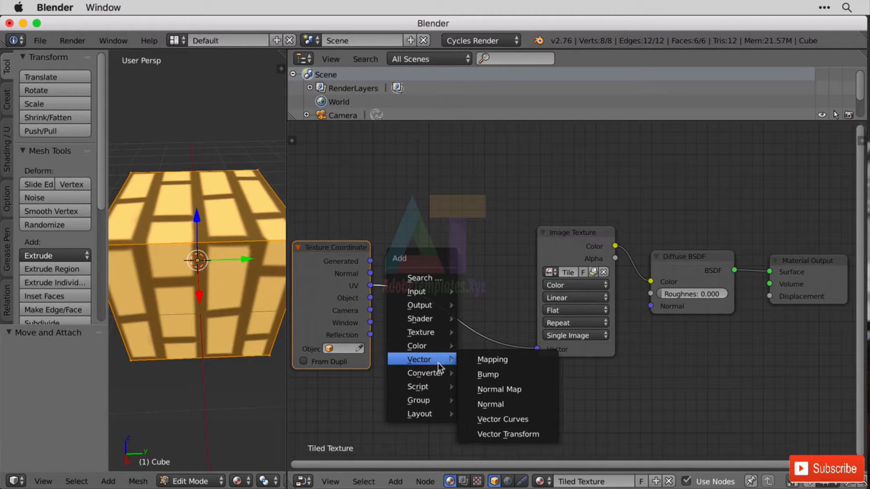
click(512, 361)
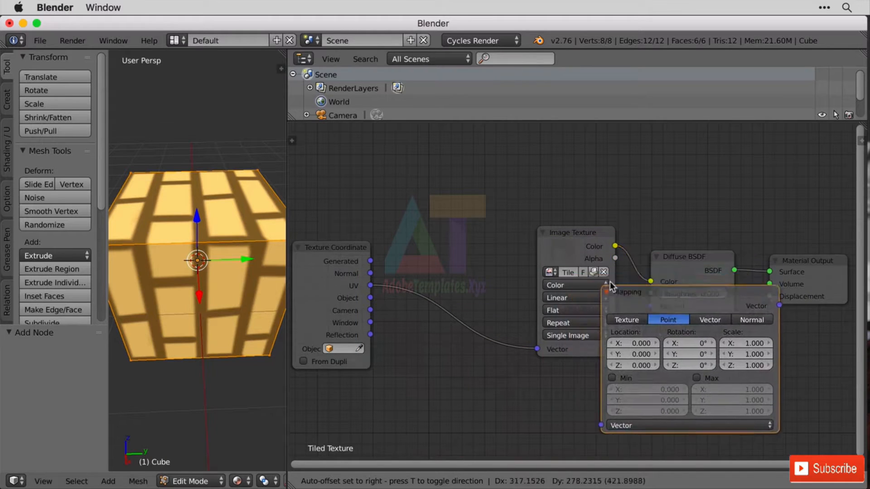
click(406, 233)
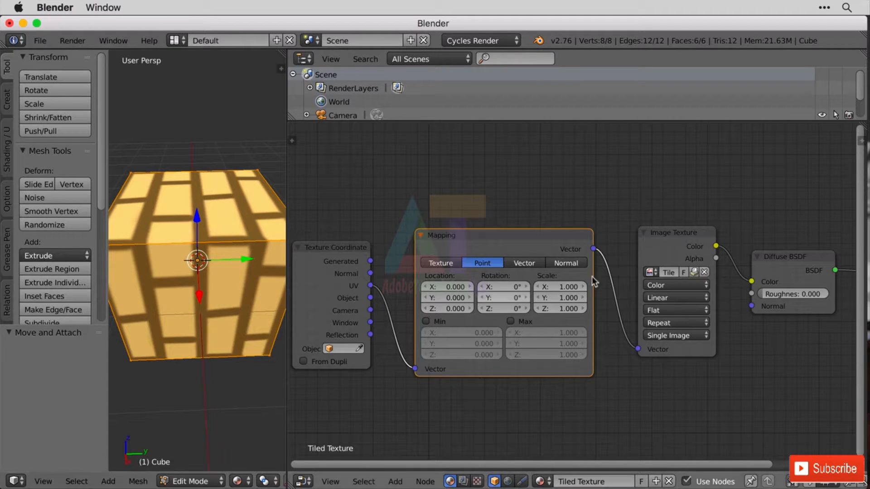
Set the Mapping node's X and Y scale to 2
click(560, 287)
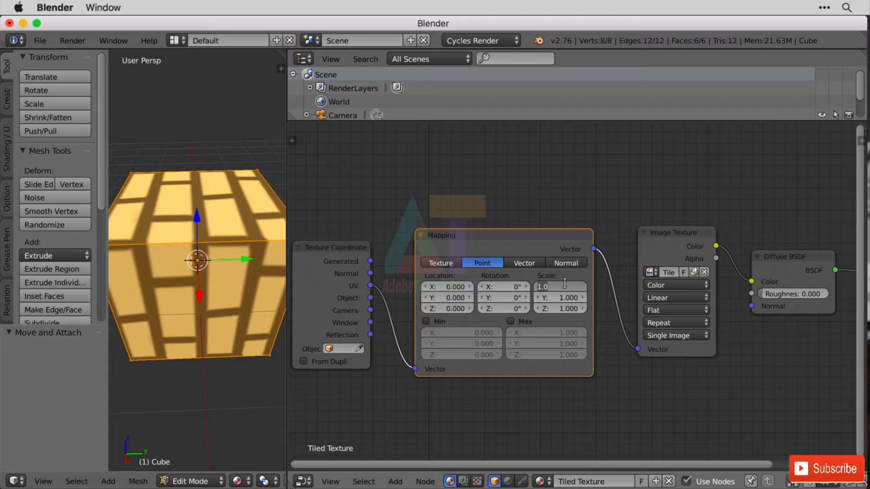
text(1.02)
key(Return)
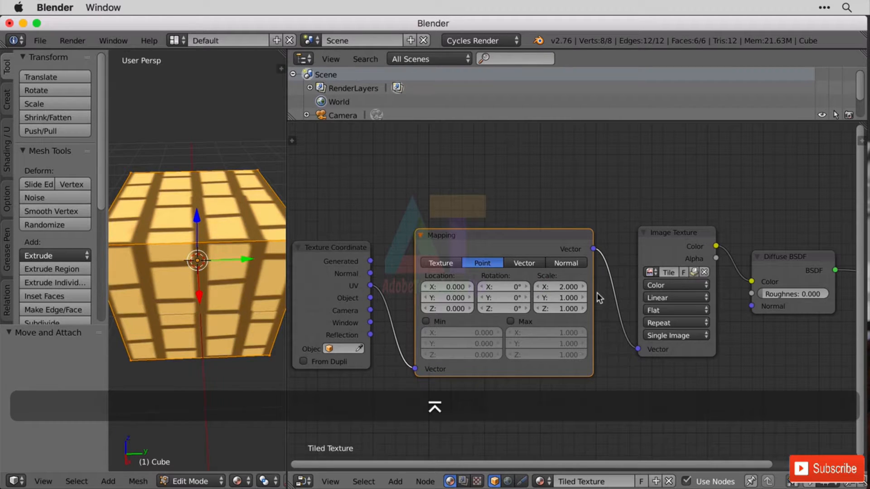
click(574, 298)
text(2)
key(Return)
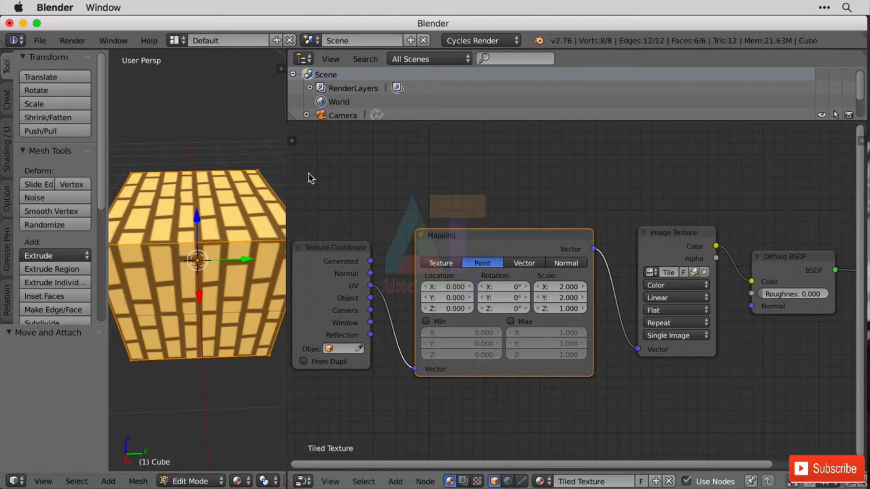
Set the Mapping node's X and Y scale to 5 while viewing the cube's brick face head-on
middle_drag(209, 375, 281, 422)
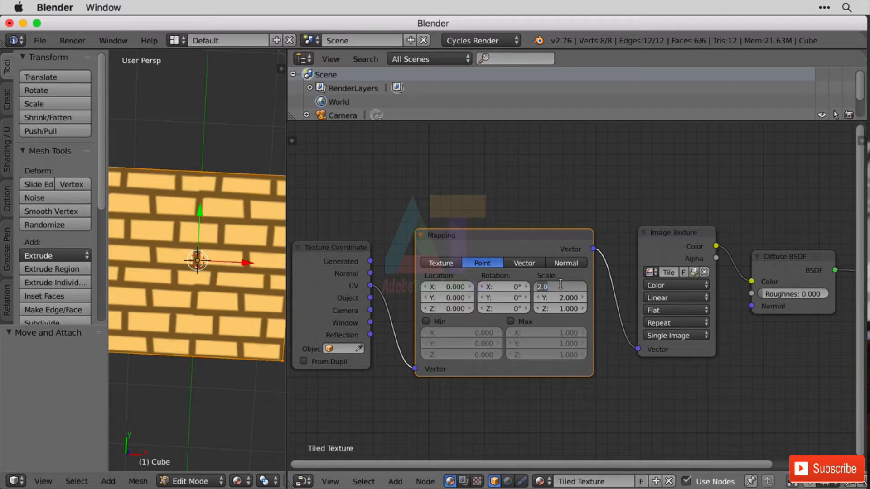
text(5)
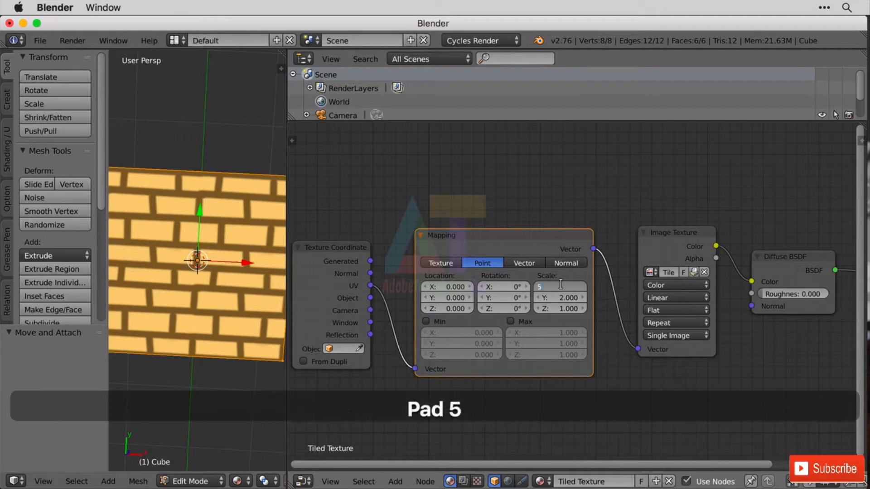
key(Tab)
text(5)
key(Return)
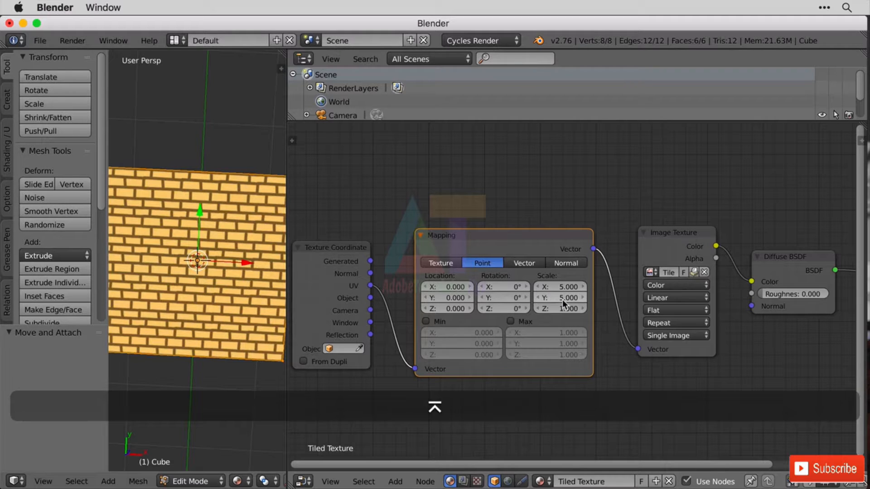
Reduce only the Mapping node's Y scale, trying 2.2 and settling on 0.5, to stretch the bricks
mouse_move(560, 298)
mouse_down()
mouse_move(480, 298)
mouse_move(555, 295)
mouse_up()
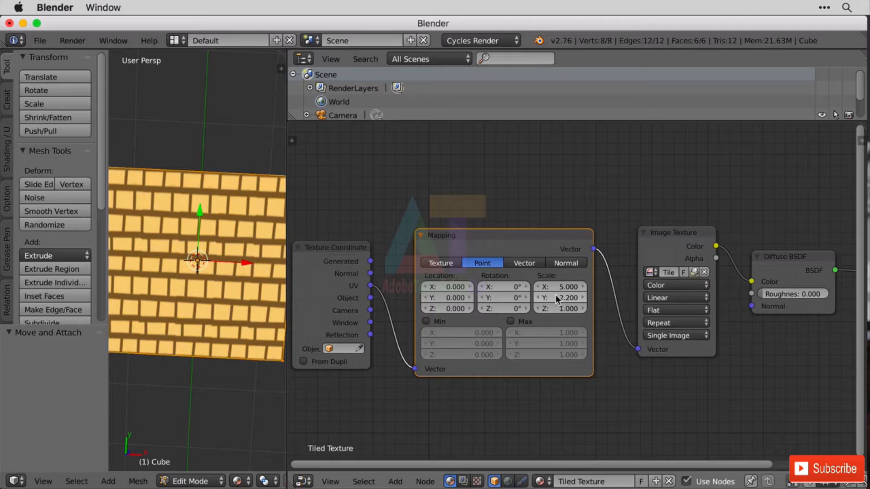
click(572, 300)
text(.5)
key(Return)
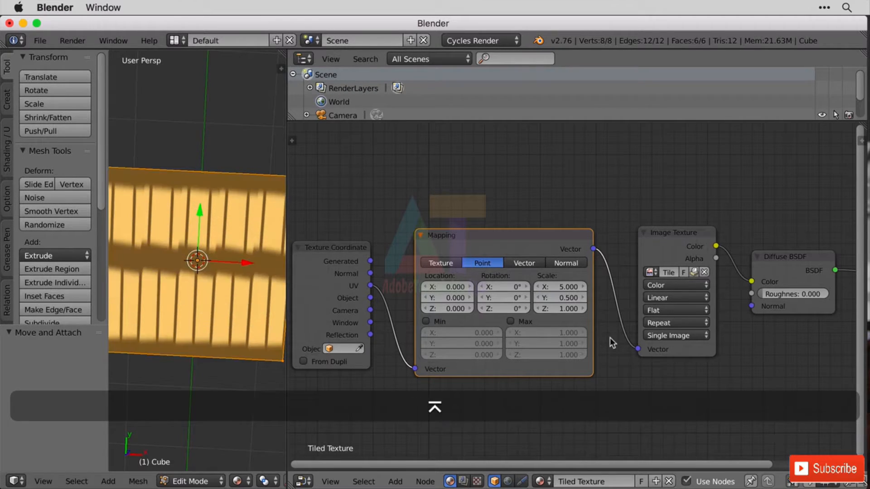
Set the Mapping node's X and Y scale to 10 and switch to Keynote
click(576, 286)
text(10)
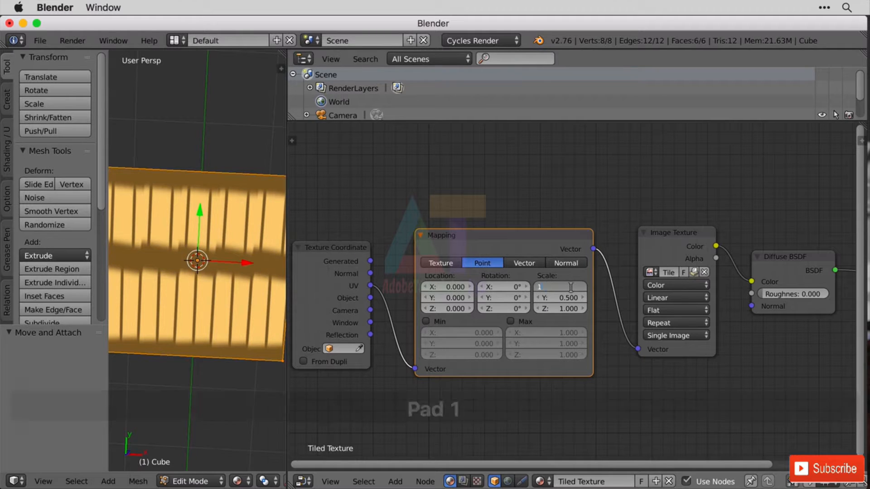
key(Return)
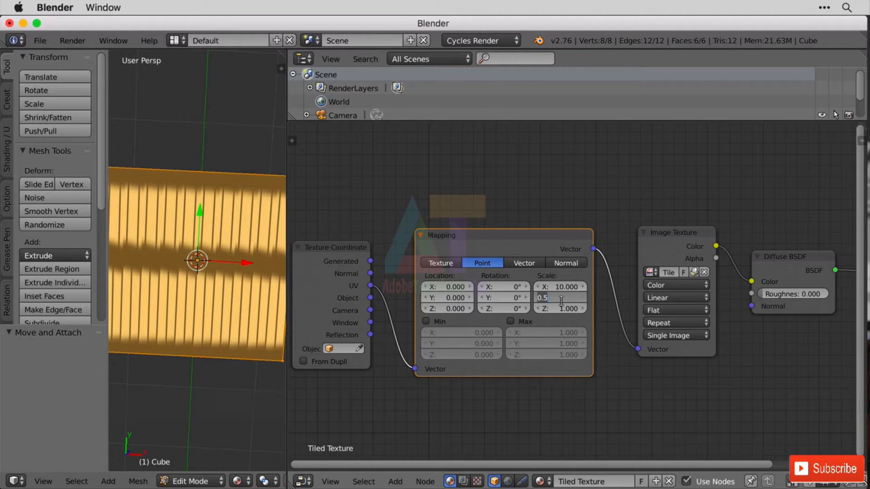
text(10)
key(Return)
scroll(201, 297, up, 3)
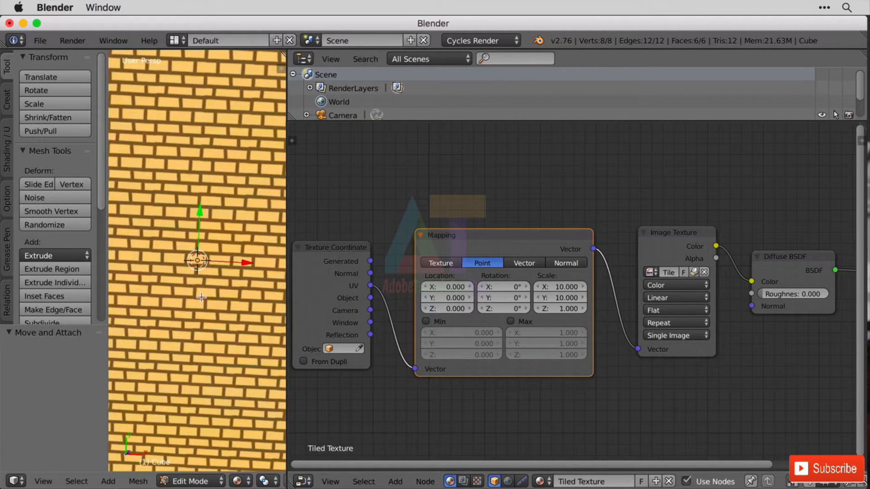
scroll(195, 360, down, 4)
middle_drag(194, 361, 234, 355)
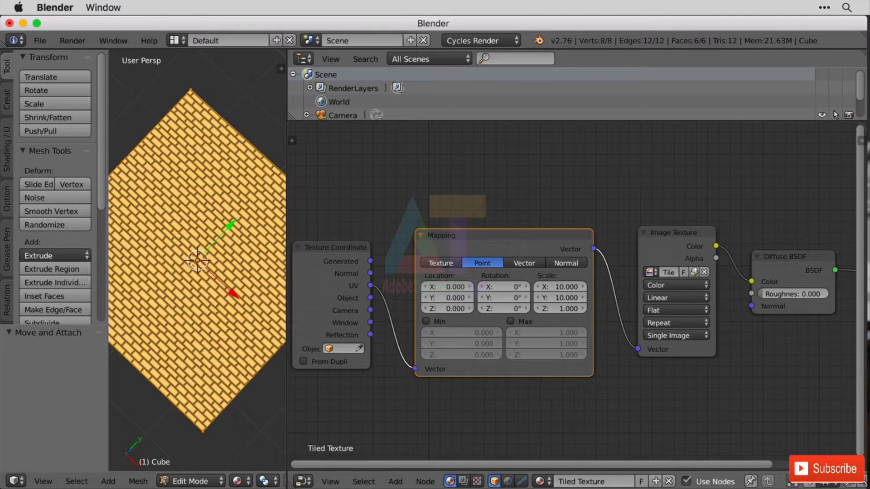
key(super+Tab)
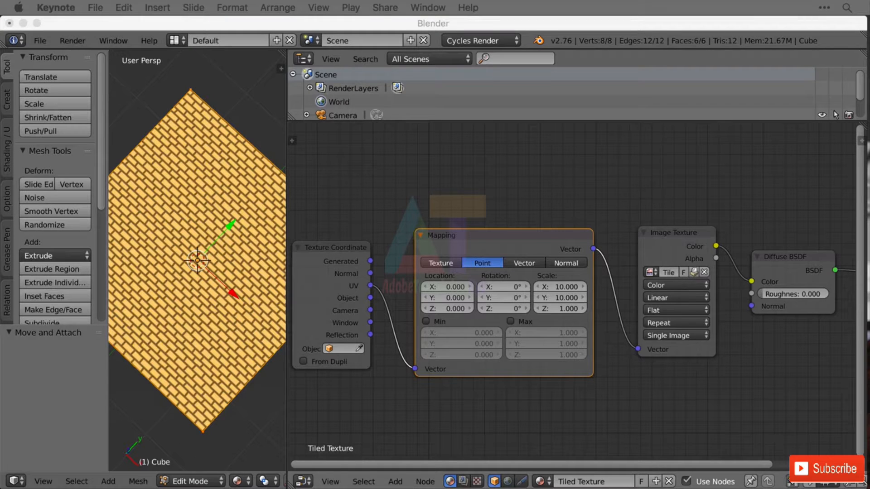
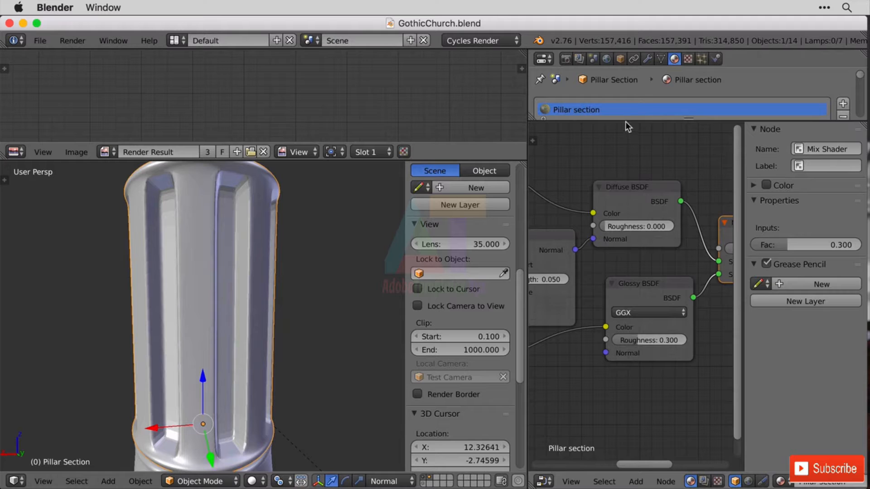
In GothicChurch.blend, change the Properties editor to the Outliner and extend it over the Node Editor area
drag(626, 121, 626, 238)
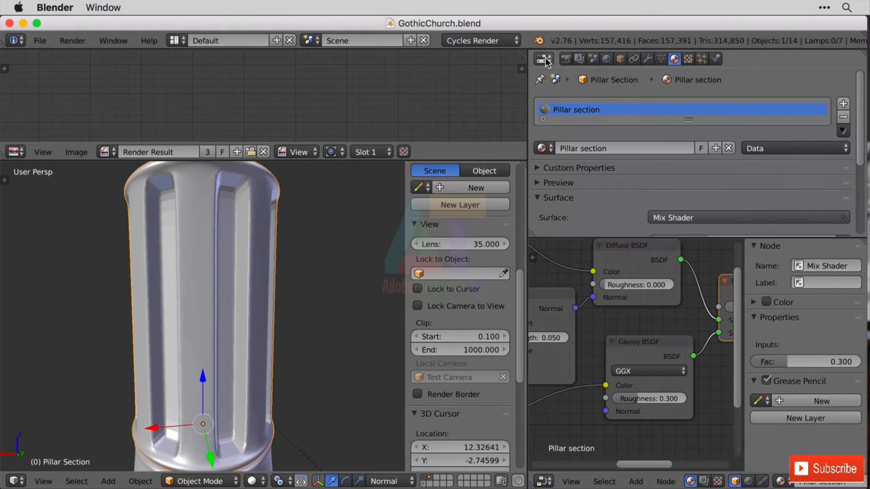
click(545, 59)
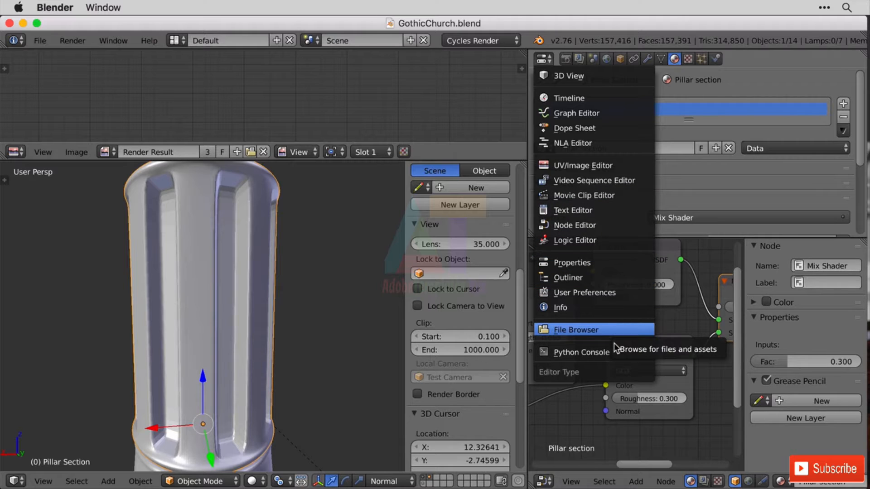
click(605, 261)
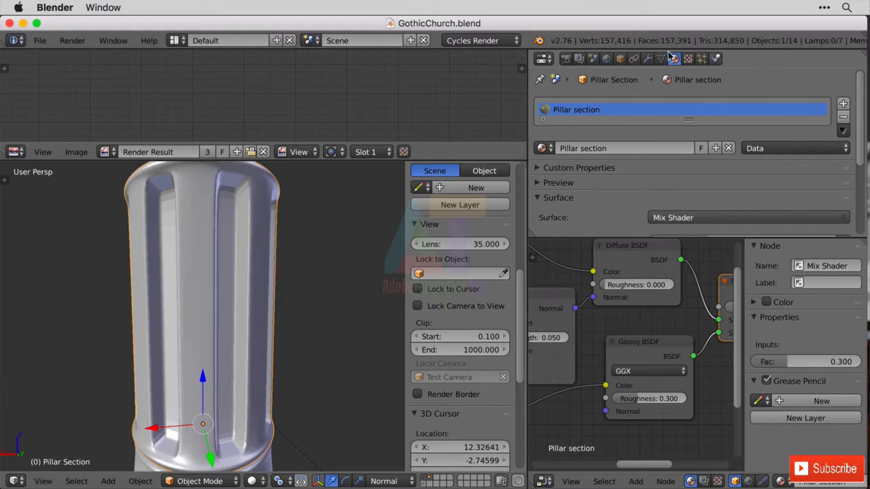
click(543, 59)
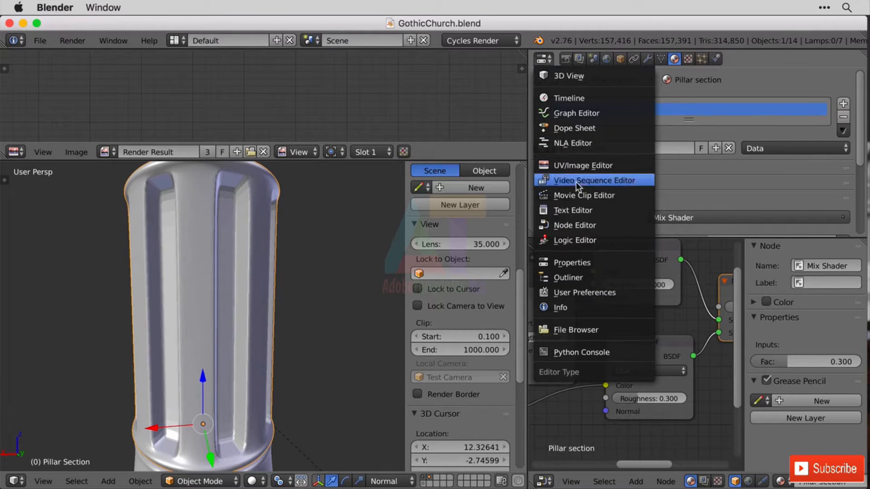
click(589, 278)
drag(750, 232, 738, 251)
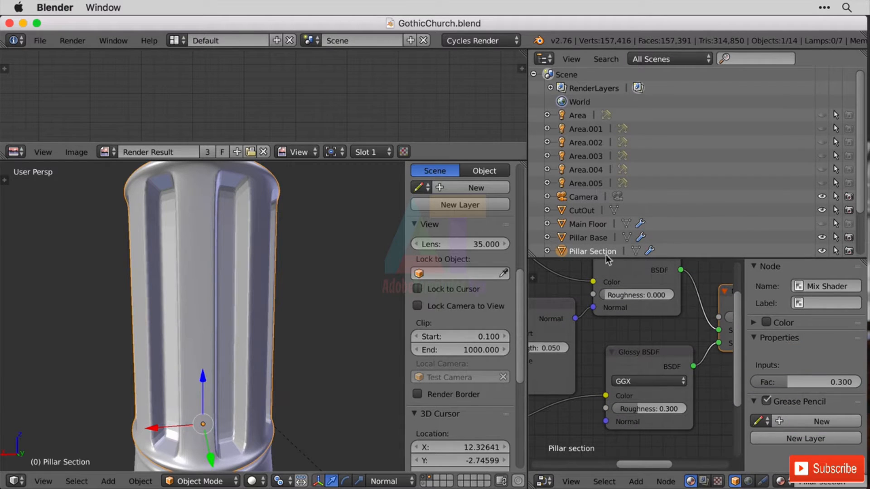
drag(542, 255, 747, 299)
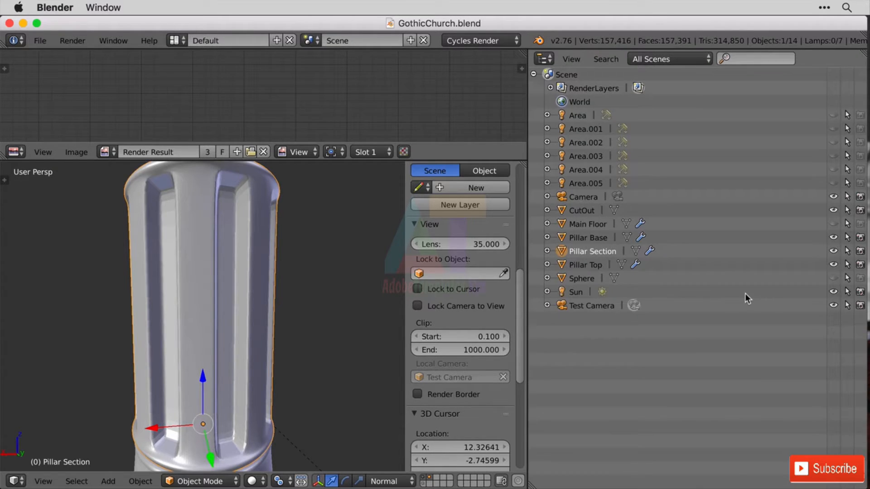
Turn on viewport visibility for all hidden objects and rendering for the area lamps and Main Floor, with Camera as the active camera
drag(834, 278, 834, 109)
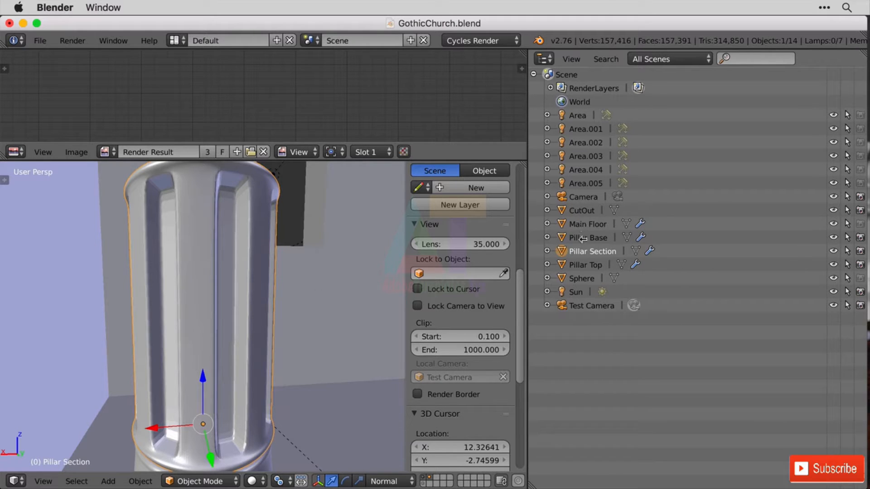
click(579, 195)
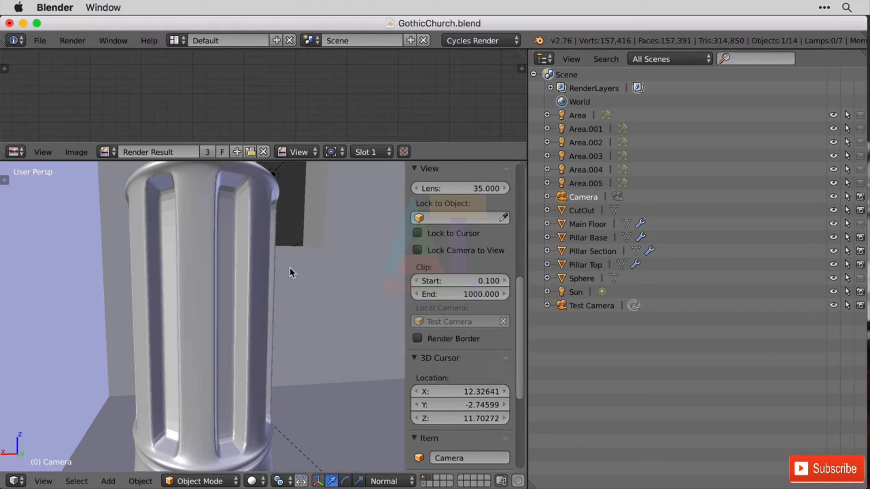
key(ctrl+KP_0)
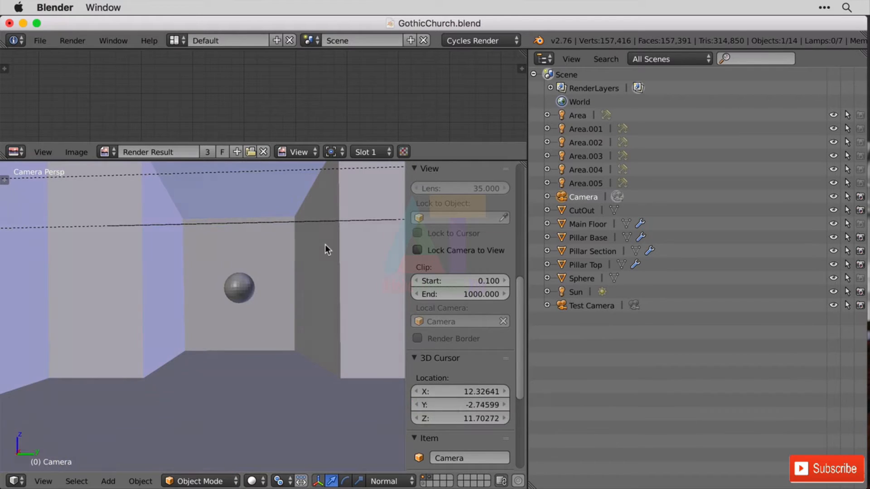
drag(860, 115, 866, 239)
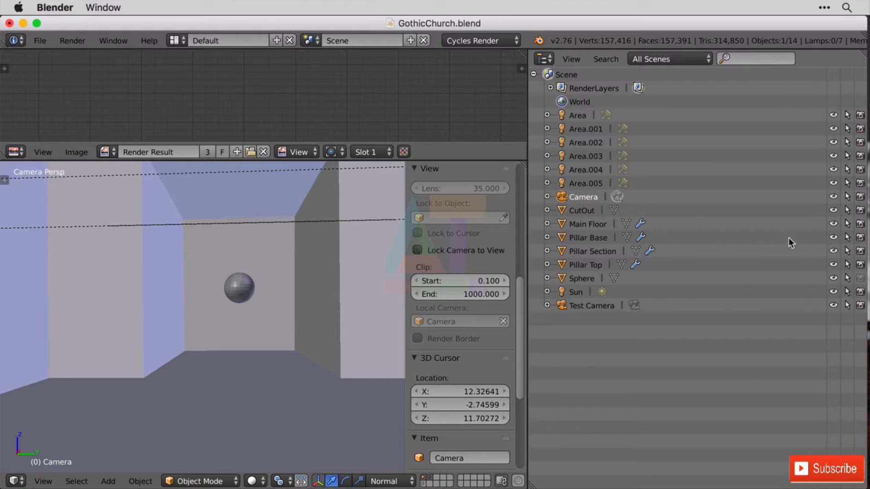
Select the church's wall mesh and rename the Main Floor object to Building in the Outliner
right_click(381, 263)
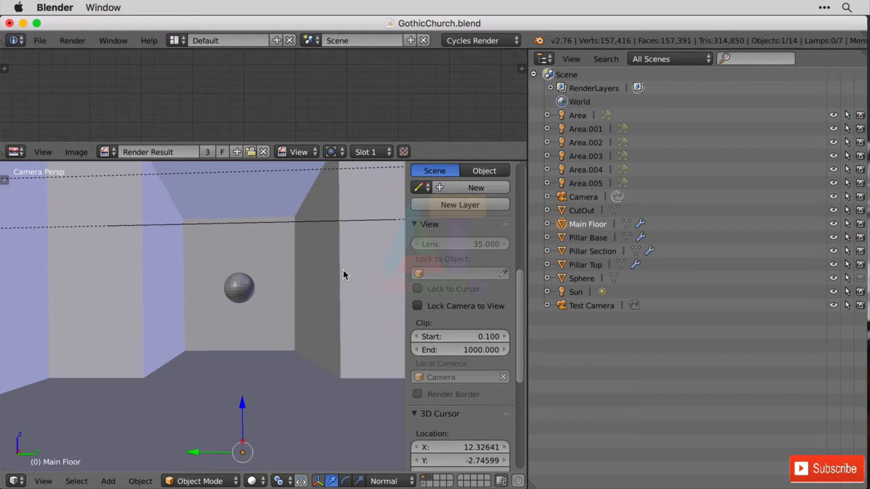
double_click(591, 224)
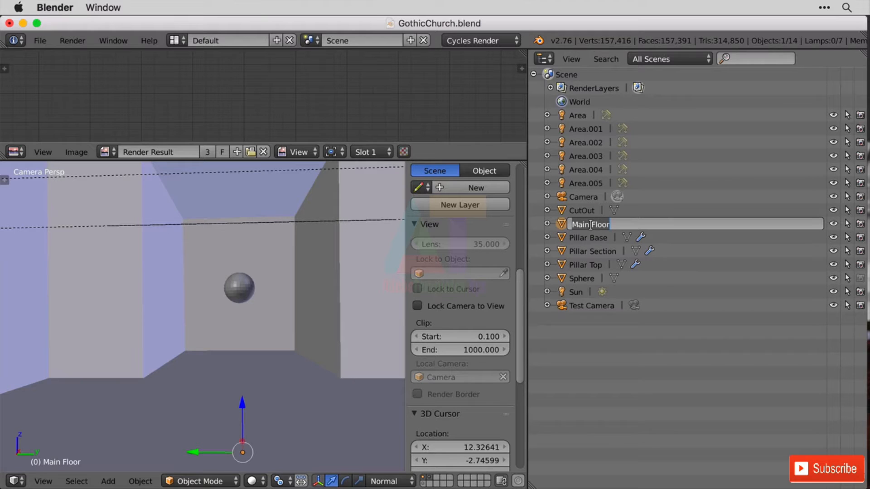
text(Building)
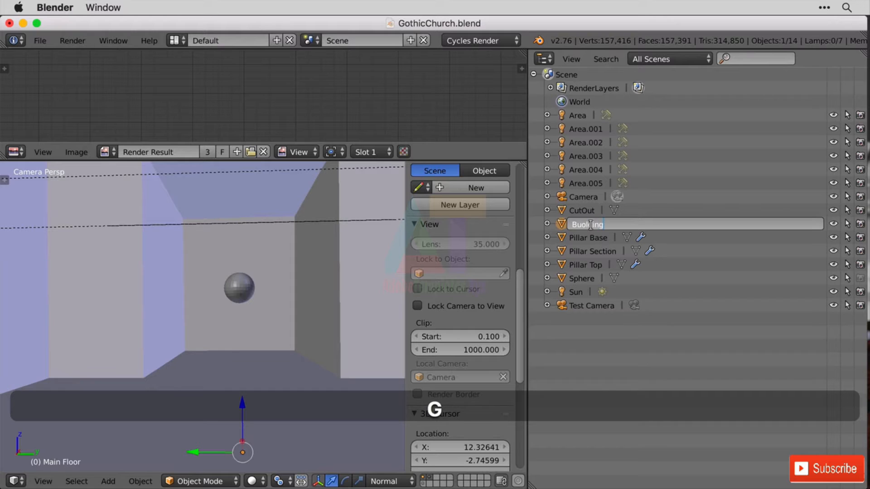
key(Return)
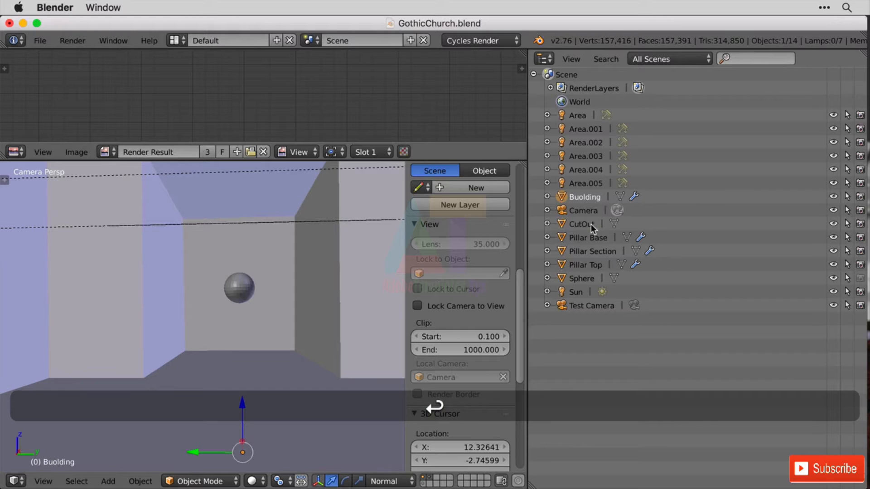
double_click(580, 196)
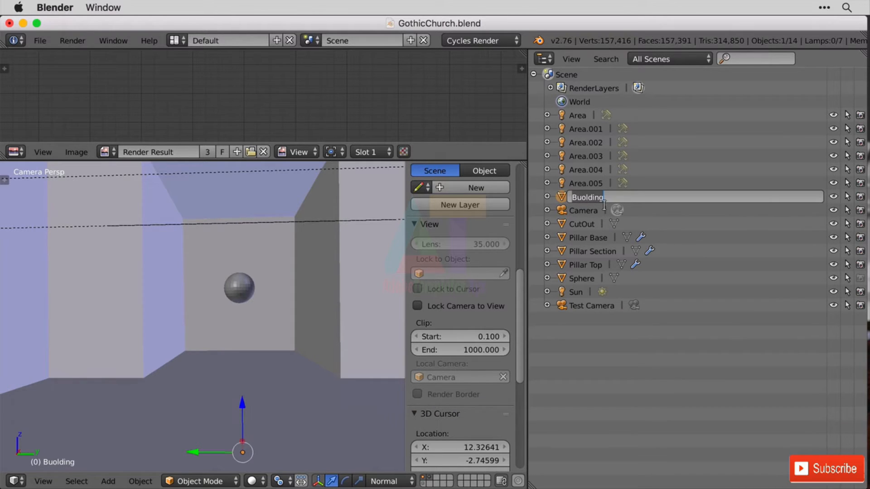
text(Buo)
key(BackSpace)
text(i)
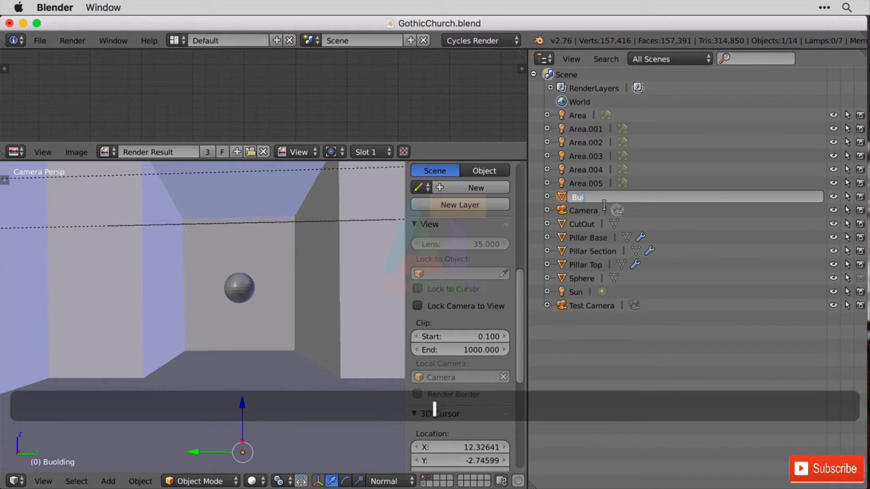
text(lding)
key(Return)
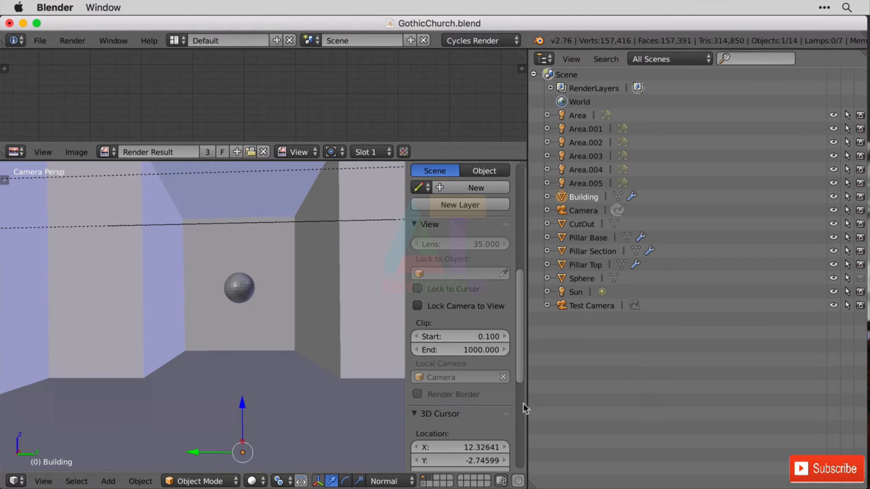
Select all geometry of the Building mesh in Edit Mode and unwrap its UVs
scroll(357, 287, down, 5)
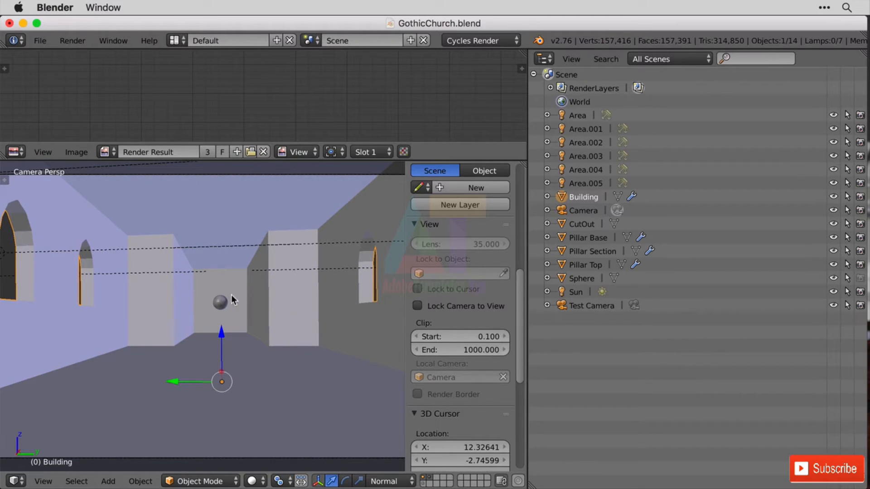
key(Tab)
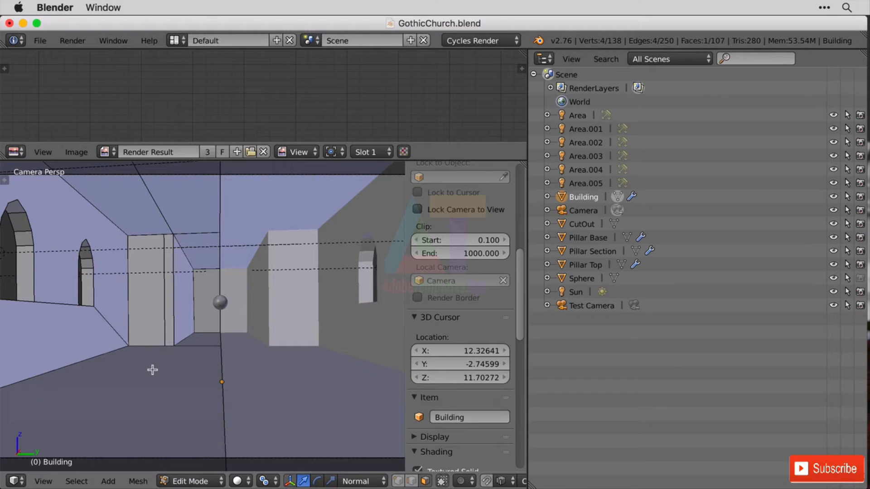
key(a)
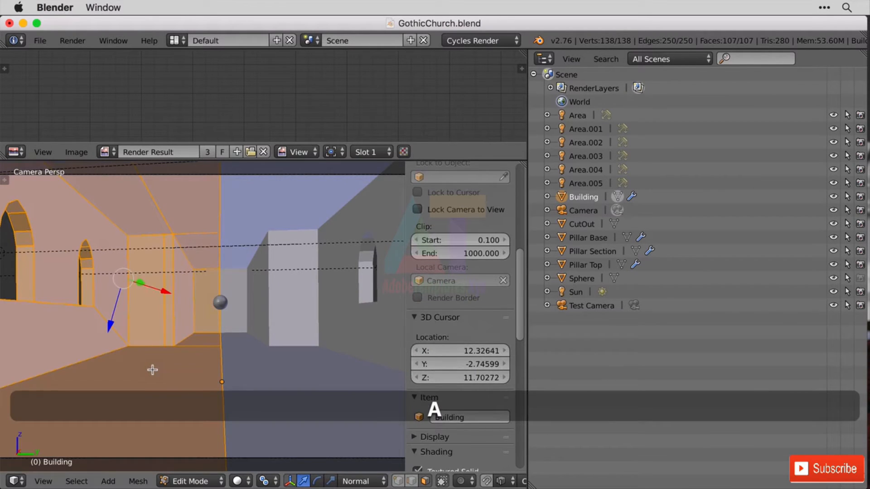
key(u)
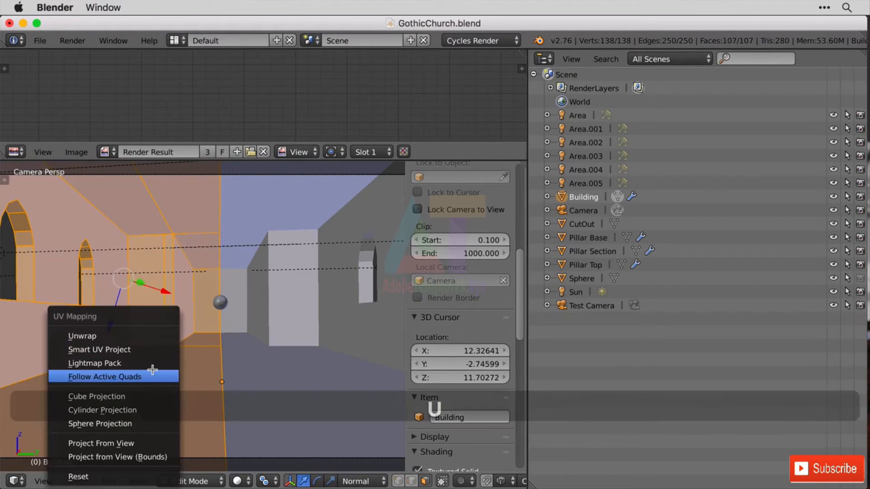
click(144, 338)
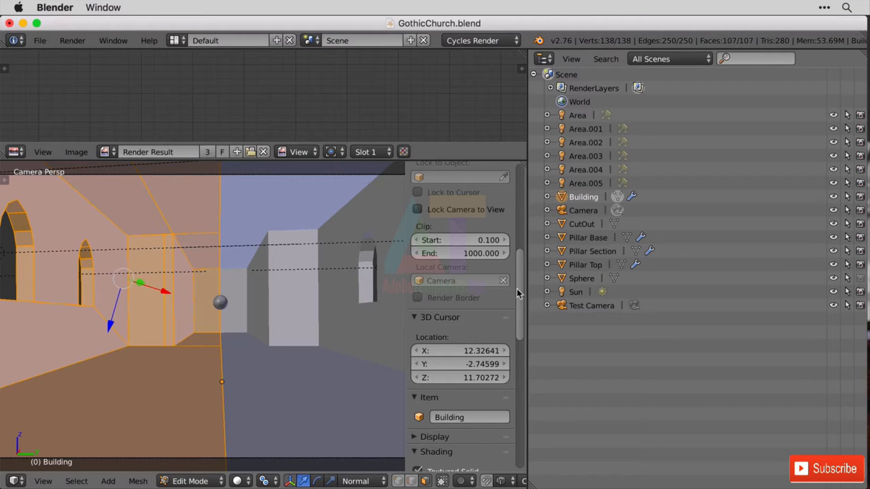
Return Building to Object Mode and apply its rotation and scale
drag(517, 290, 532, 194)
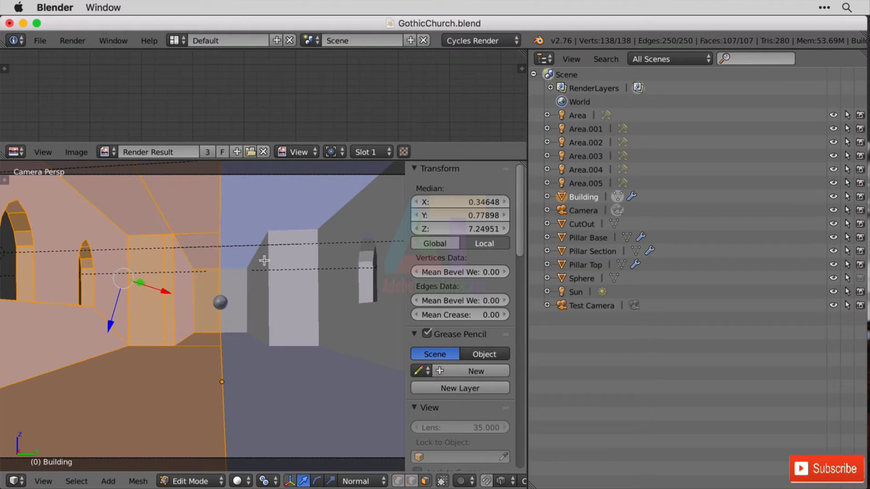
key(Tab)
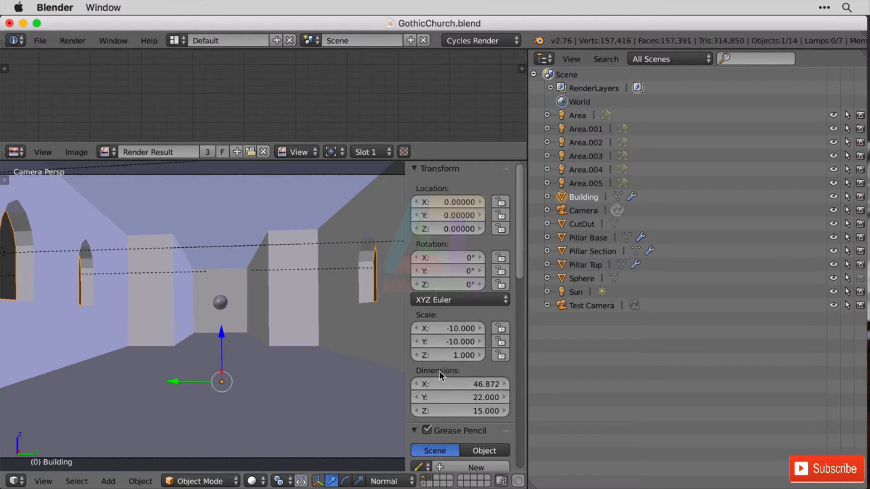
click(136, 481)
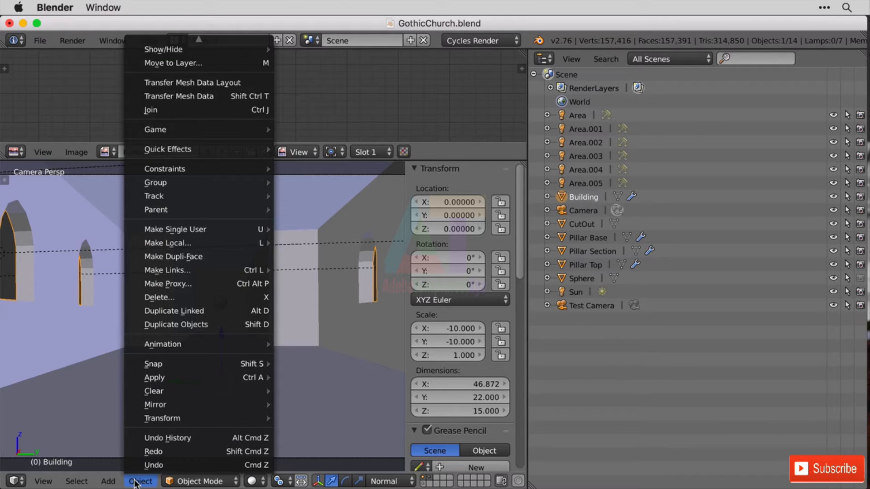
mouse_move(238, 379)
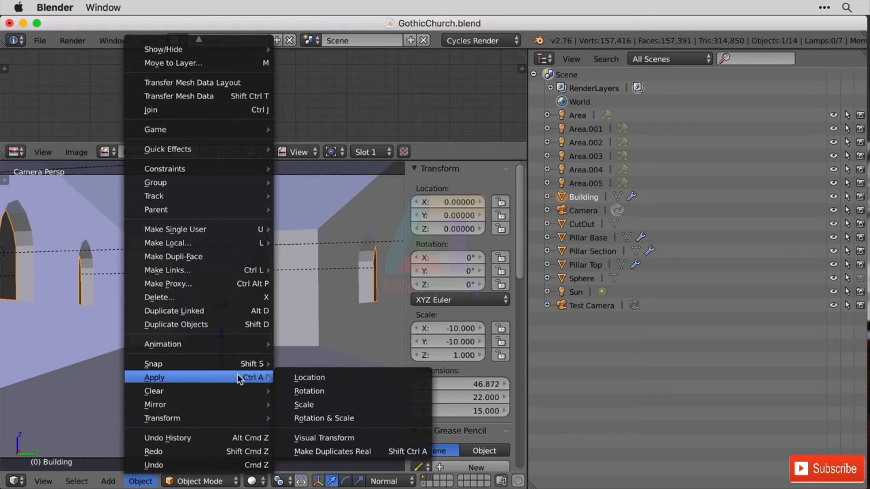
click(369, 424)
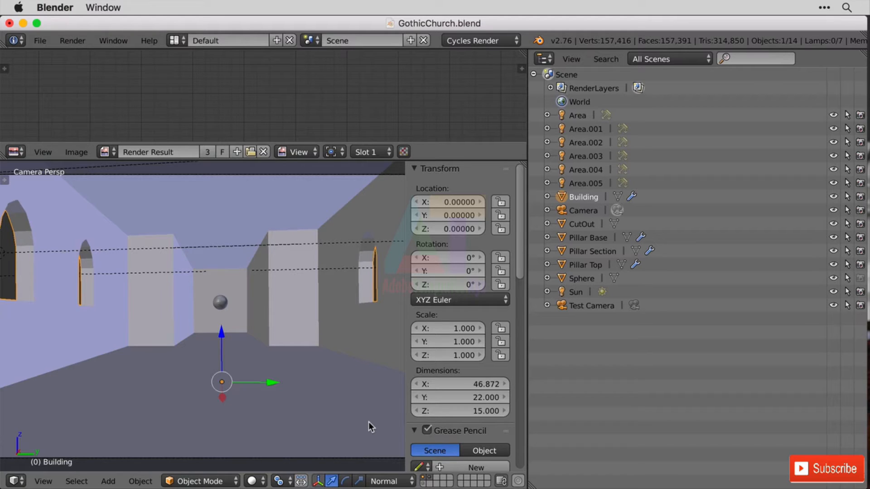
Change the 3D View to a UV/Image Editor and open Tiled Texture Example.png from the 07.Gothic.Church Resources folder
click(16, 482)
click(97, 374)
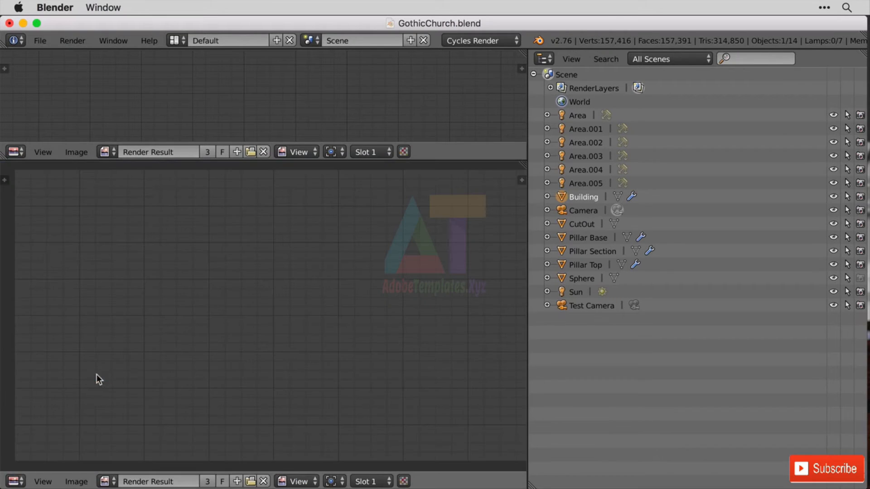
click(107, 481)
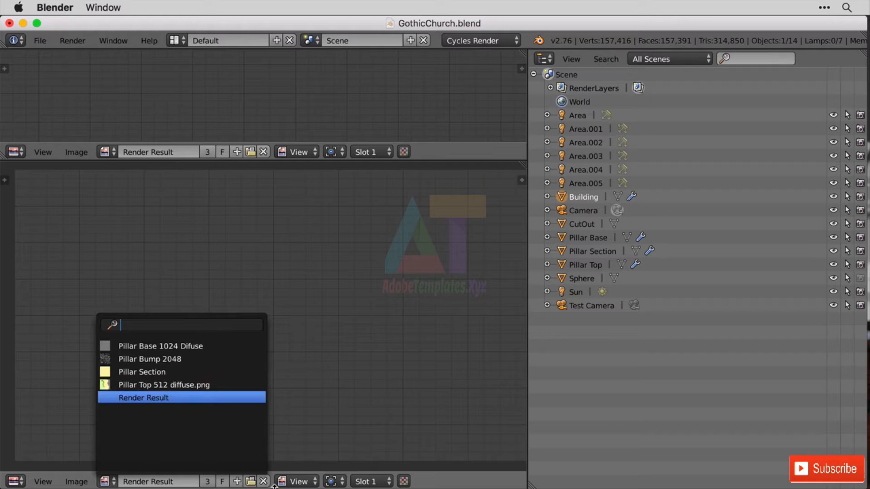
click(250, 481)
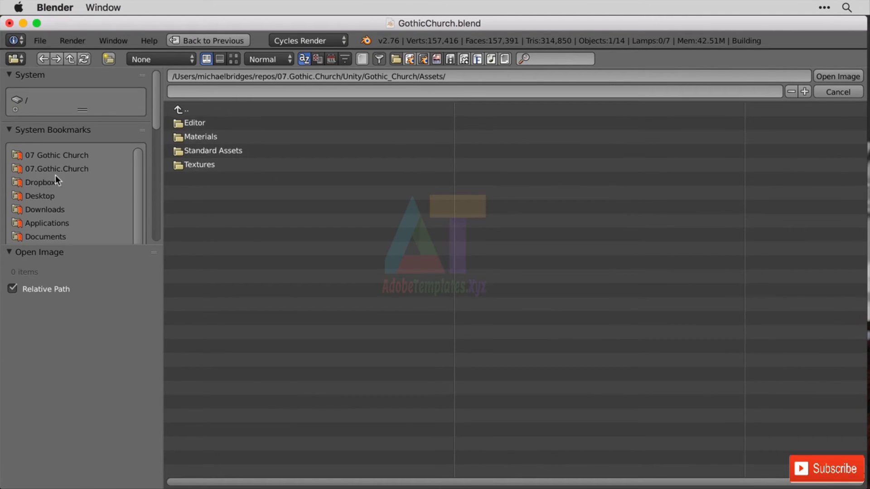
click(68, 169)
click(219, 137)
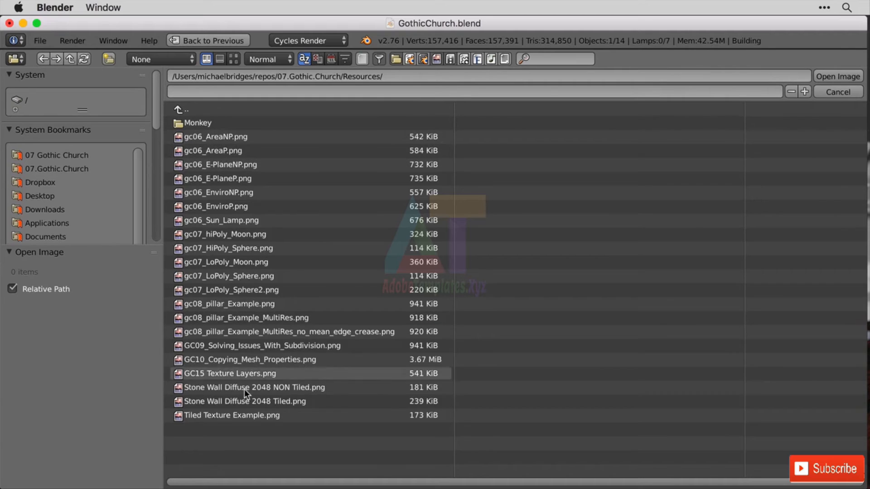
double_click(253, 416)
scroll(334, 338, down, 6)
scroll(335, 338, up, 4)
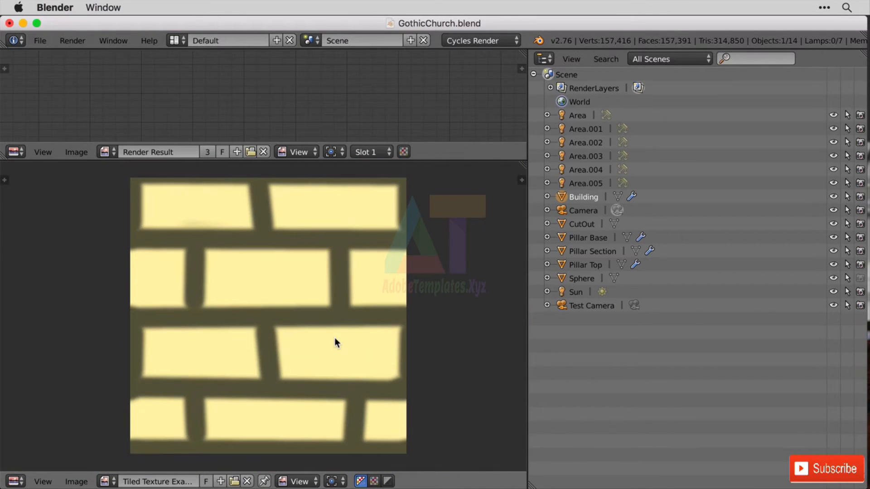
scroll(301, 336, down, 2)
Change the image editor above the brick texture to a 3D View and enlarge it to about half the window's height
click(14, 151)
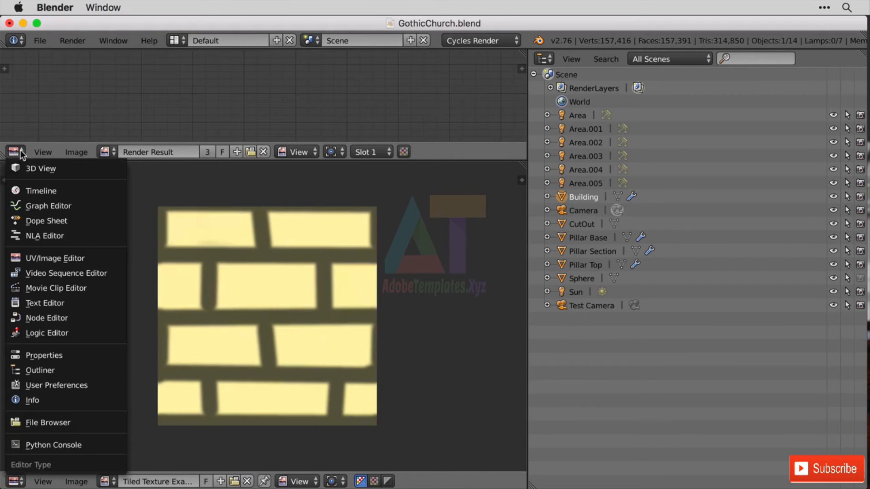
click(59, 171)
drag(215, 161, 229, 323)
Re-enter Edit Mode on Building and unwrap the whole mesh again with its applied scale
key(Tab)
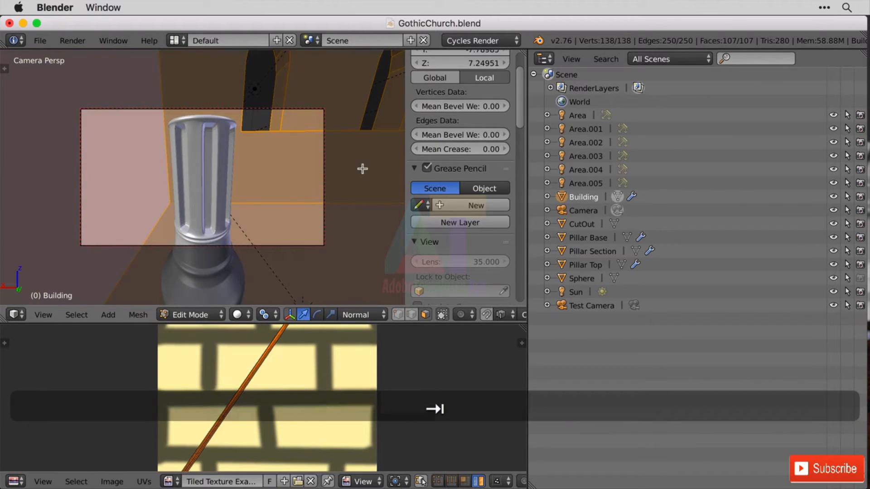
key(u)
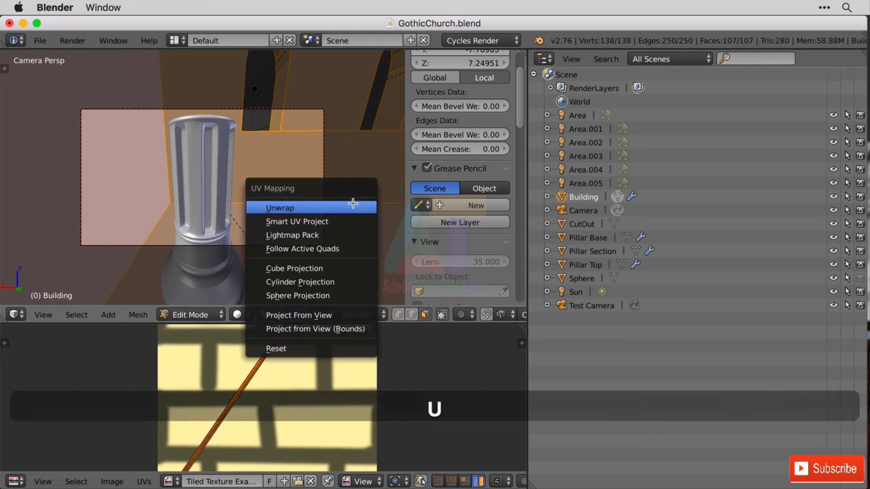
click(351, 207)
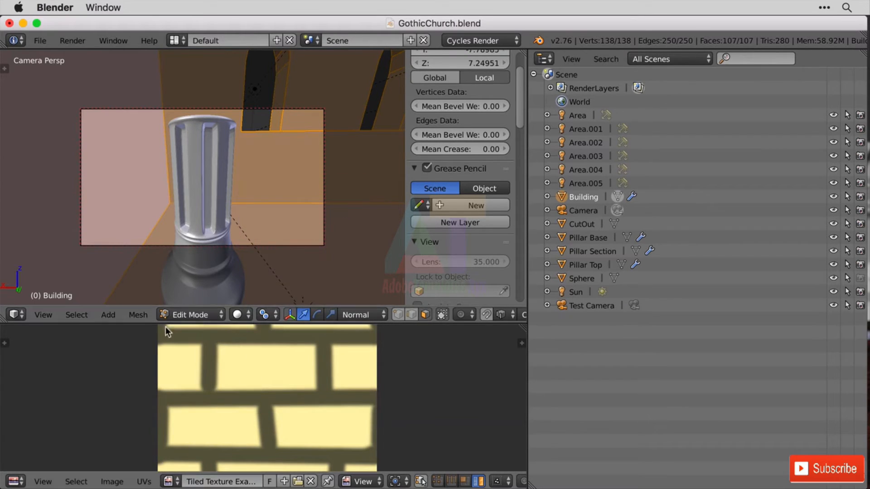
Set the viewport shading to Material and bring the church interior's walls and floor into view
click(239, 315)
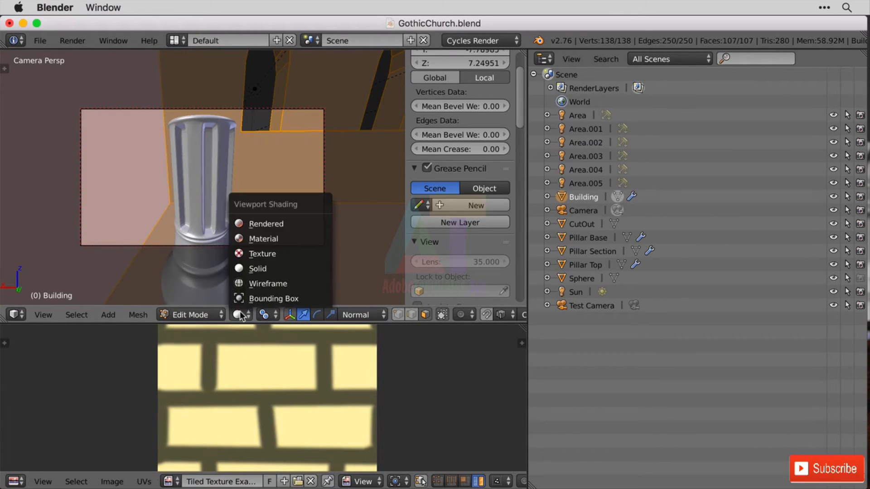
click(281, 238)
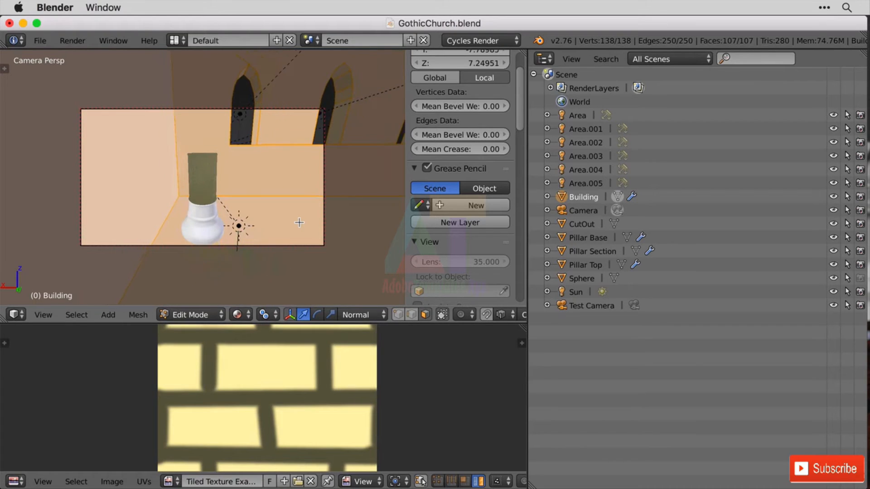
scroll(300, 222, up, 4)
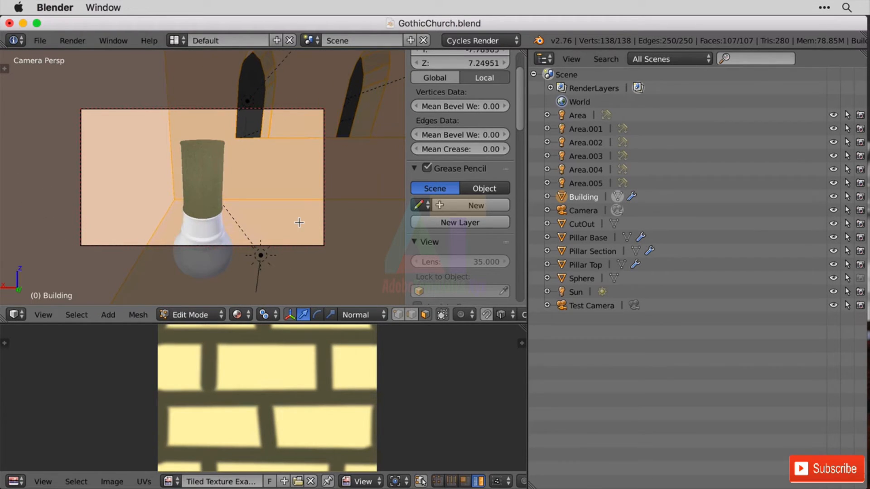
scroll(299, 223, up, 2)
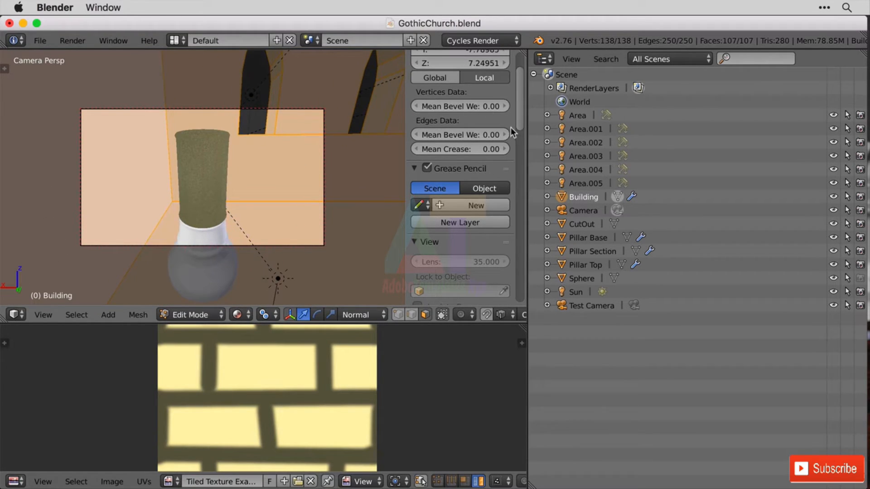
scroll(521, 132, down, 8)
scroll(499, 166, up, 2)
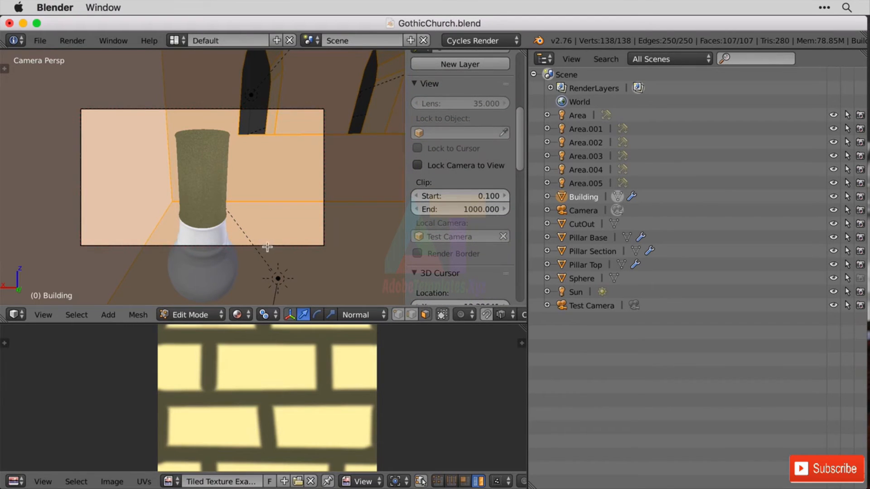
middle_drag(268, 247, 146, 236)
scroll(303, 236, down, 6)
scroll(304, 233, up, 4)
scroll(165, 243, up, 4)
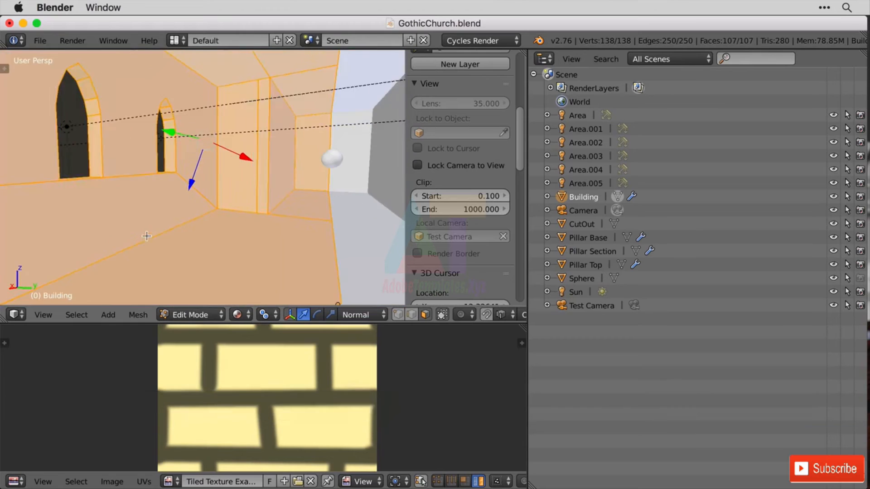
scroll(146, 236, up, 1)
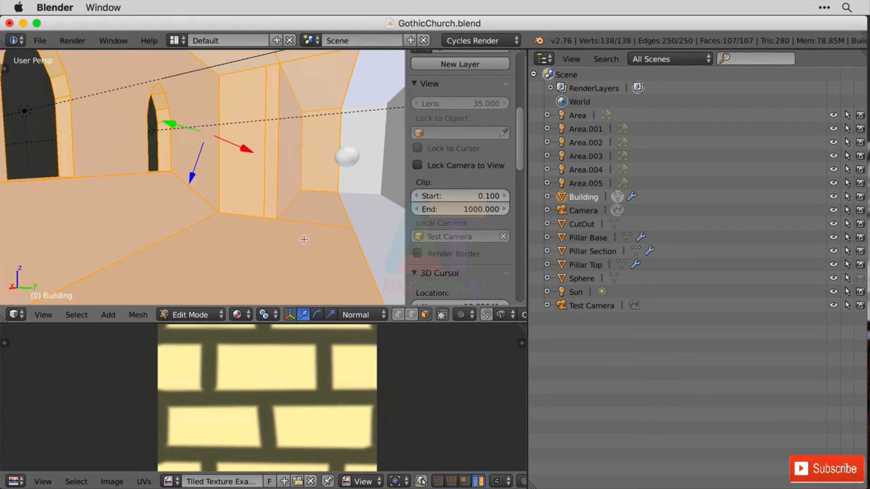
Change the Outliner to a widened Node Editor and enable nodes for Building's material
click(543, 59)
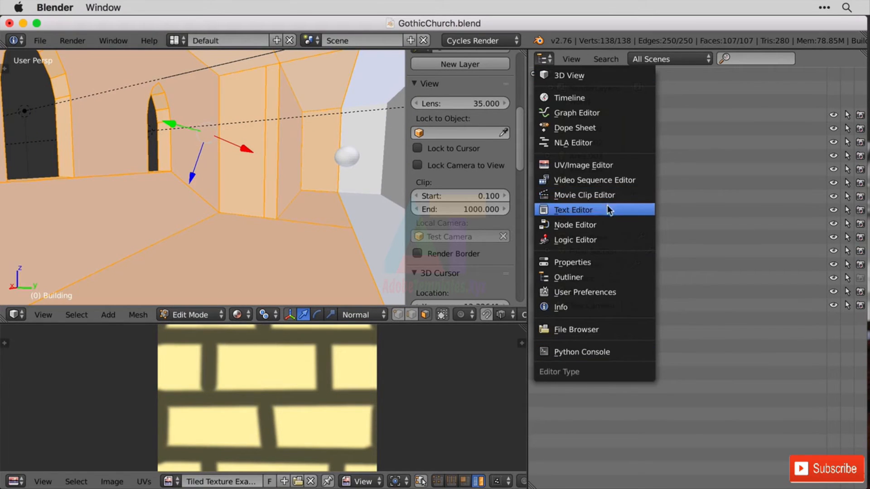
click(606, 224)
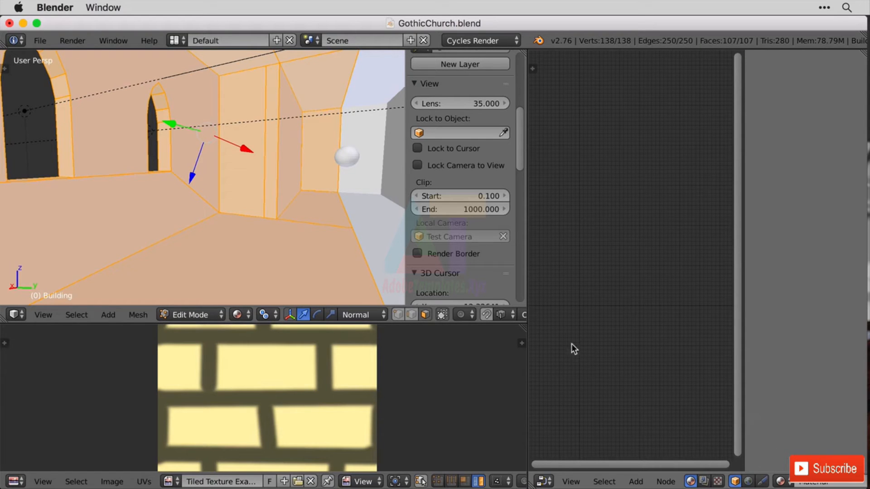
drag(526, 318, 245, 334)
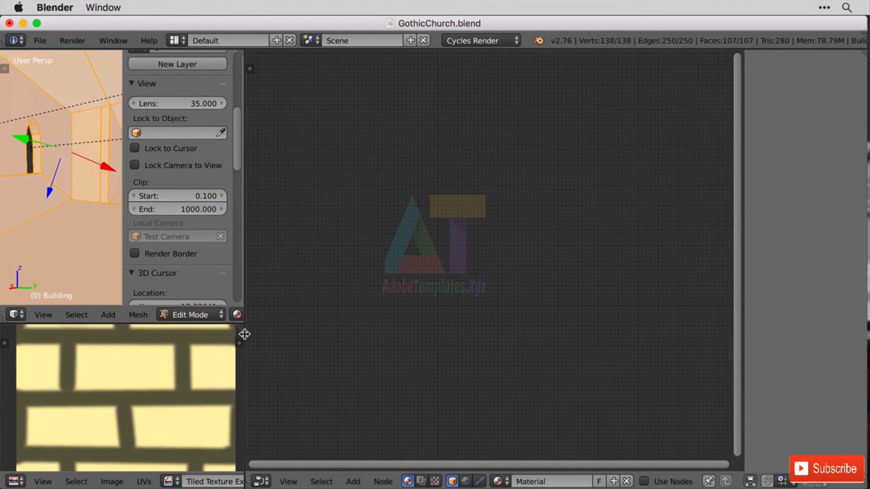
click(644, 481)
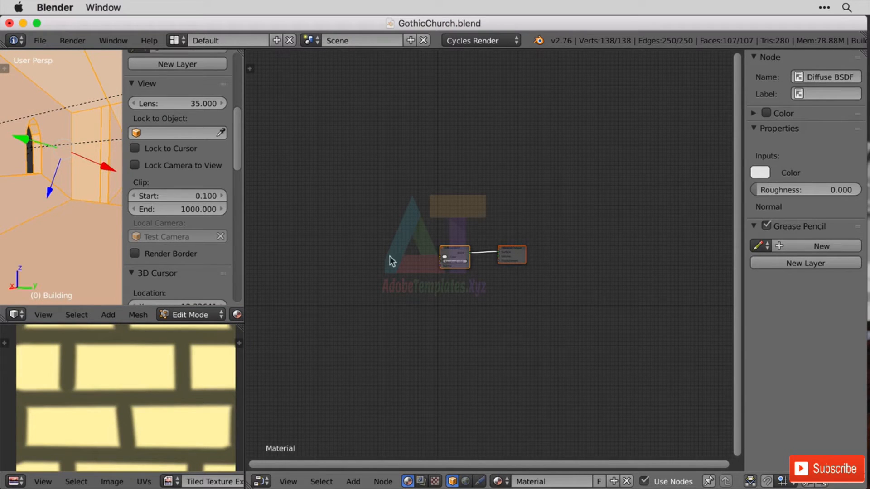
Add a Texture Coordinate node beside the Diffuse BSDF node, on its input side
key(shift+a)
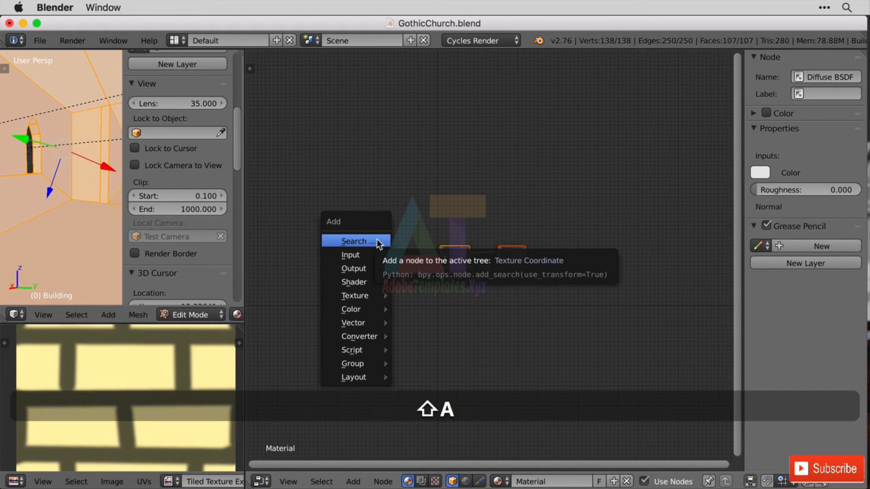
click(377, 241)
text(te)
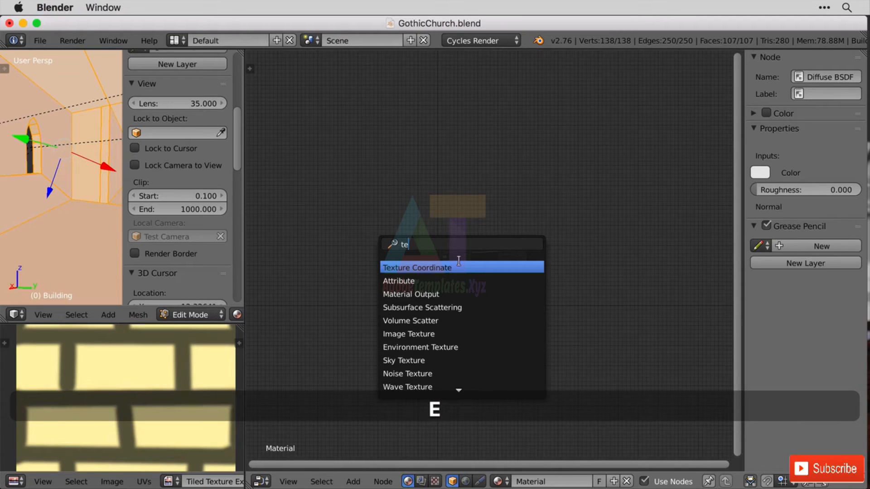
key(Return)
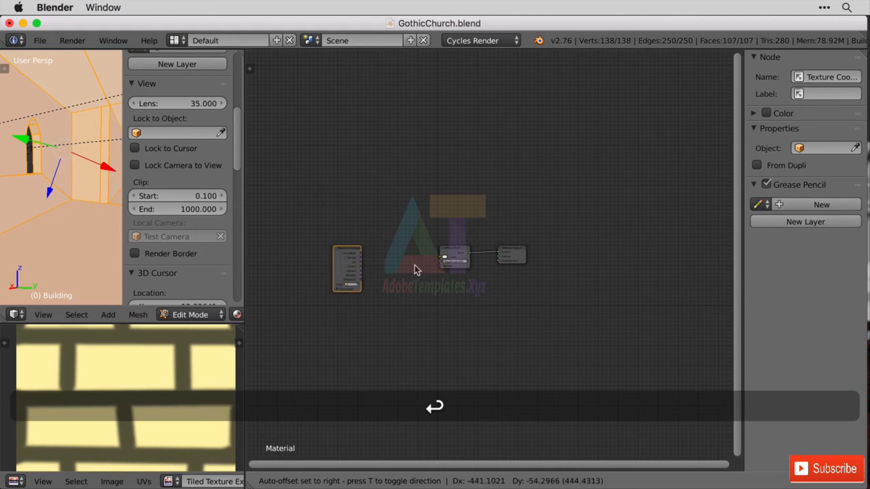
click(415, 265)
Add an Image Texture node between the Texture Coordinate and Diffuse BSDF nodes and link its Color output to the Diffuse color
scroll(517, 247, up, 3)
shift+middle_drag(463, 287, 663, 254)
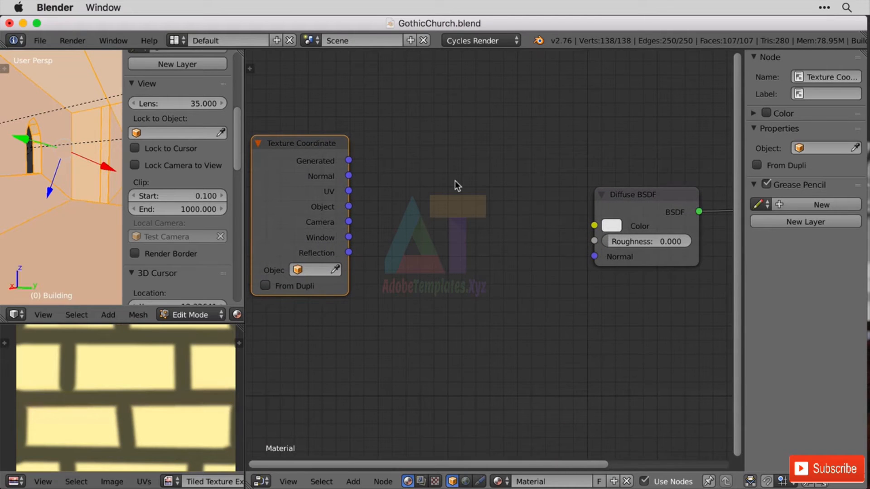
key(shift+a)
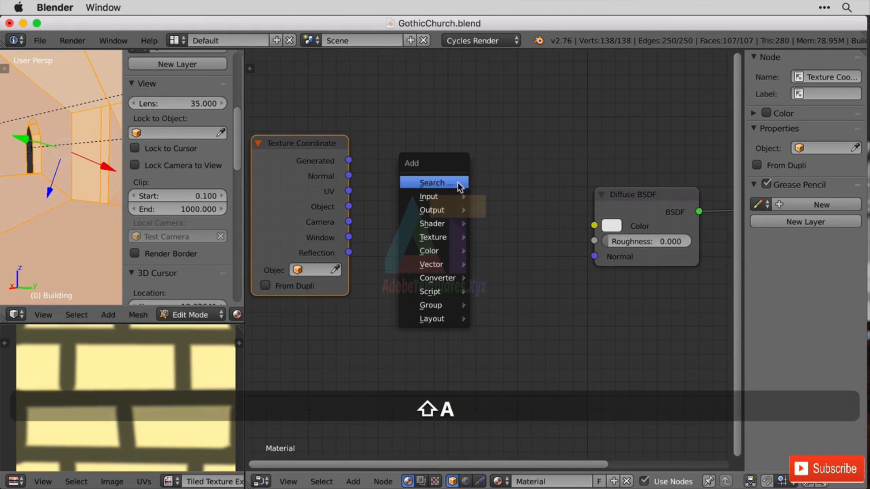
mouse_move(455, 238)
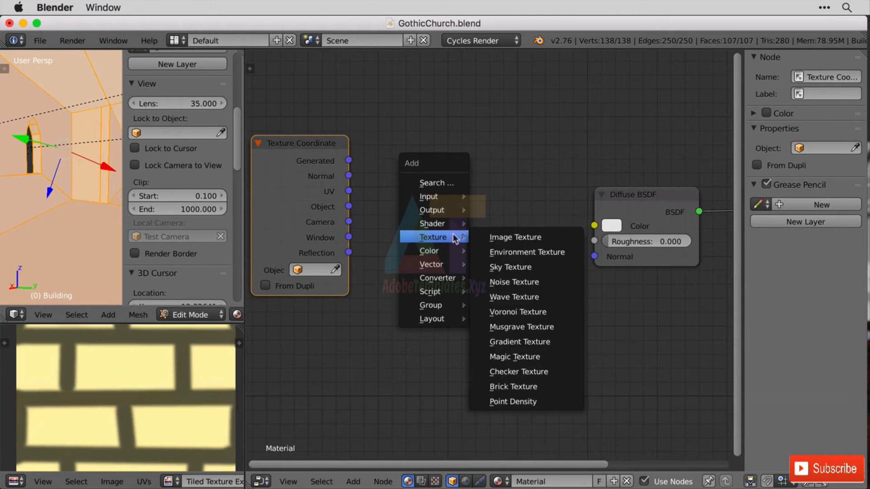
click(549, 237)
click(435, 166)
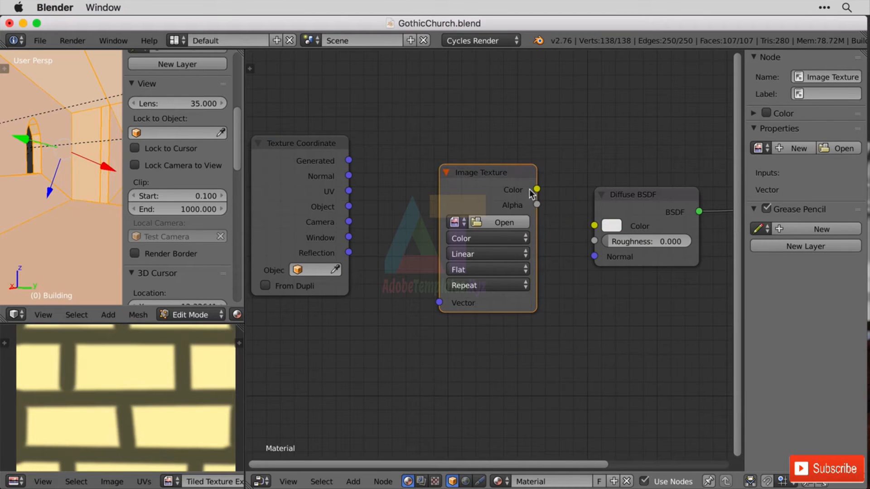
drag(536, 189, 595, 226)
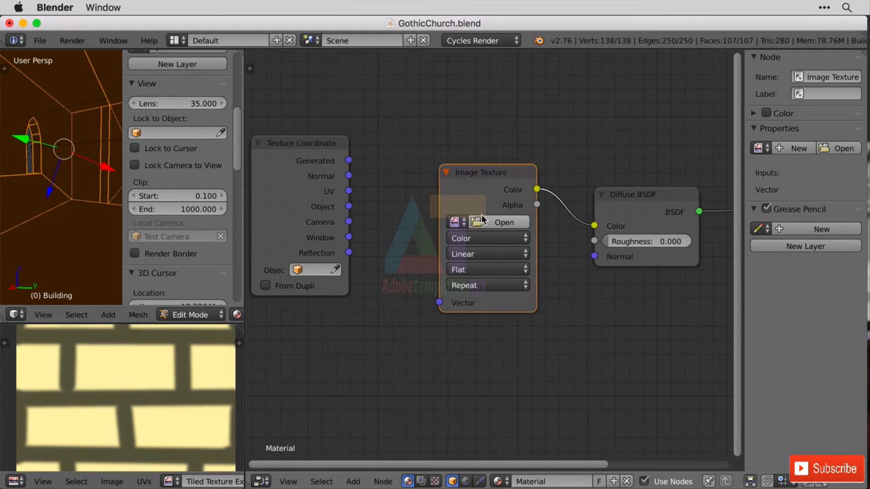
Assign Tiled Texture Example.png to the Image Texture node and feed its Vector input from the Texture Coordinate's UV output
click(456, 226)
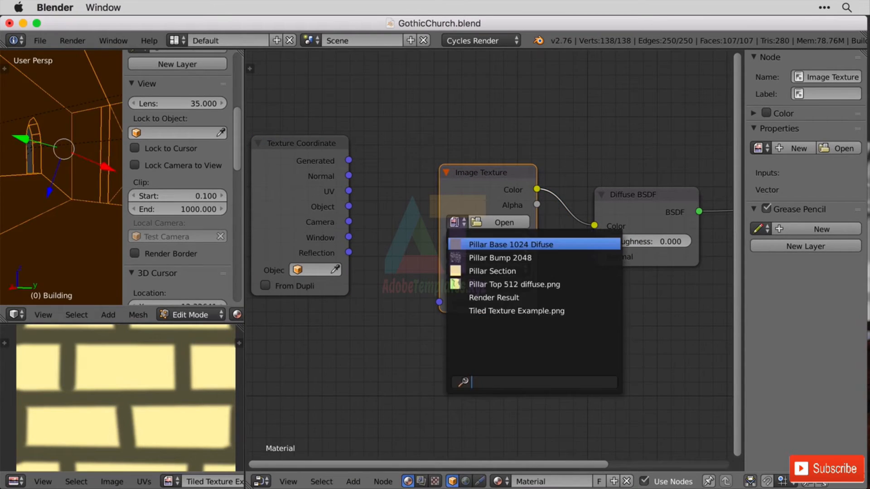
click(574, 312)
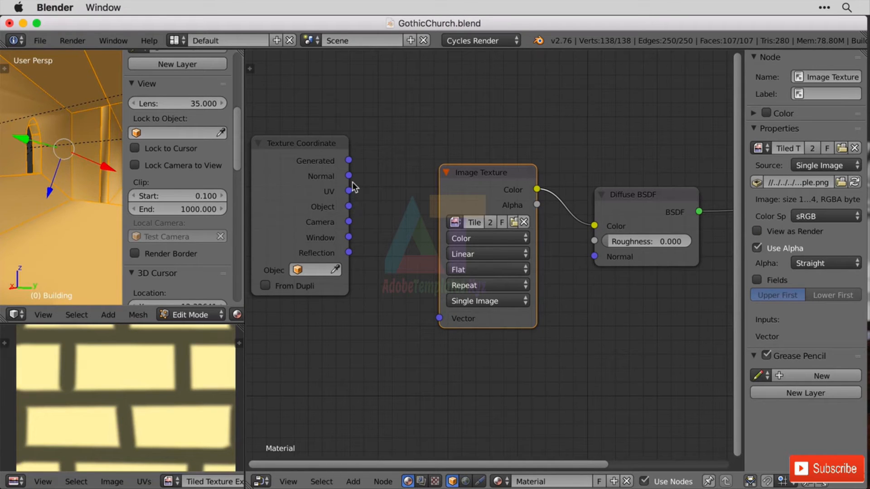
drag(349, 192, 440, 318)
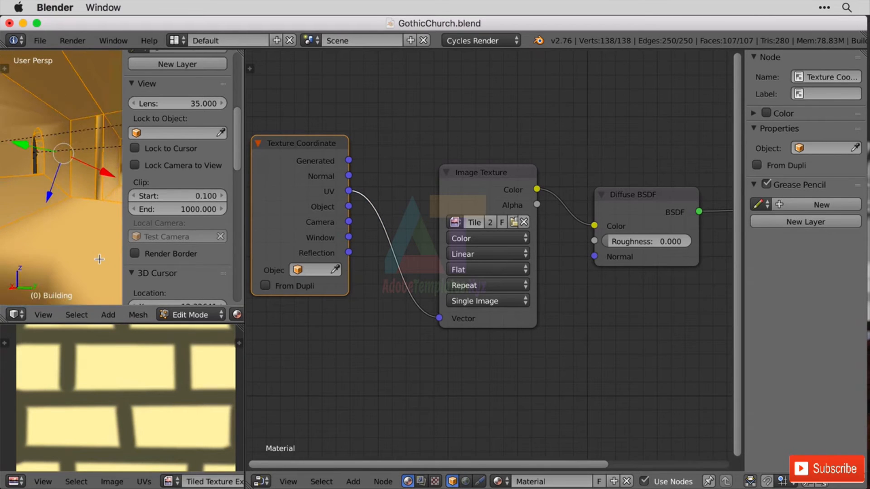
Hide the 3D view's properties sidebar and unwrap the whole Building mesh with Smart UV Project at an island margin of 0.1
key(n)
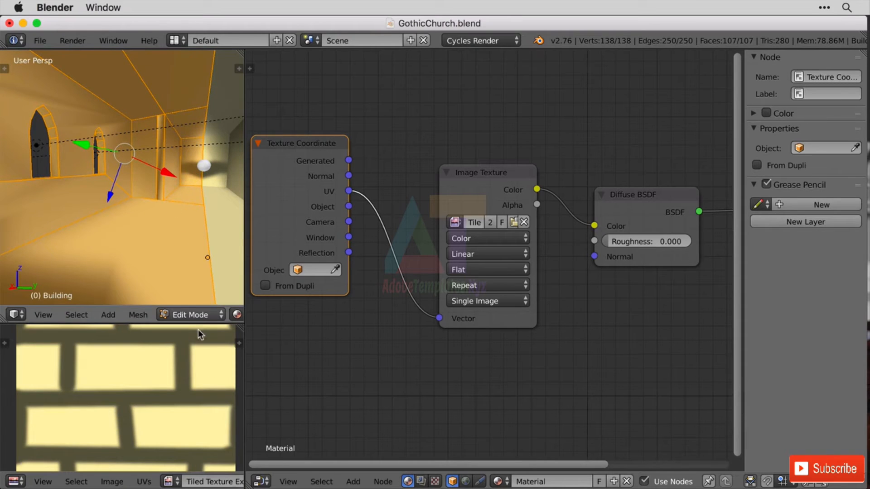
scroll(187, 399, down, 4)
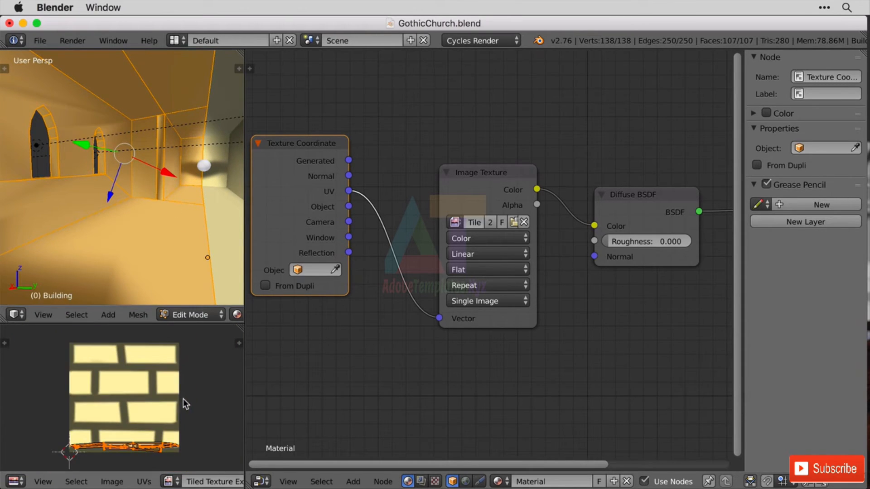
key(u)
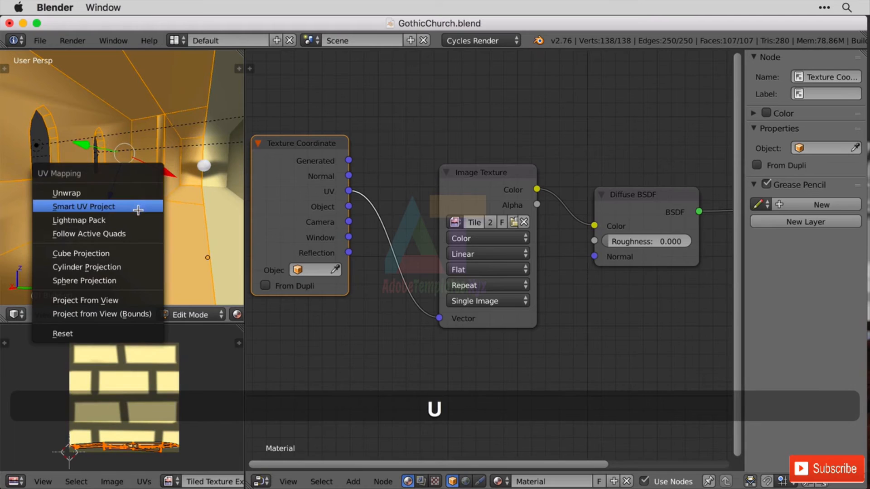
click(139, 207)
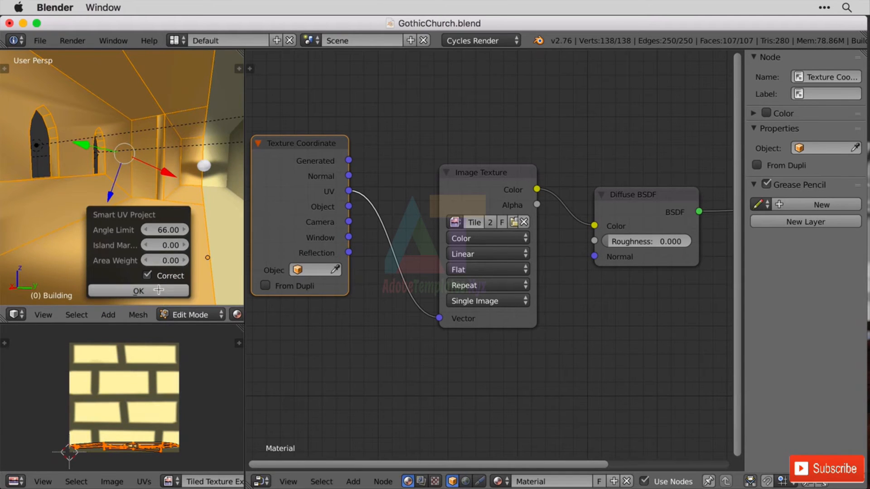
drag(165, 249, 166, 250)
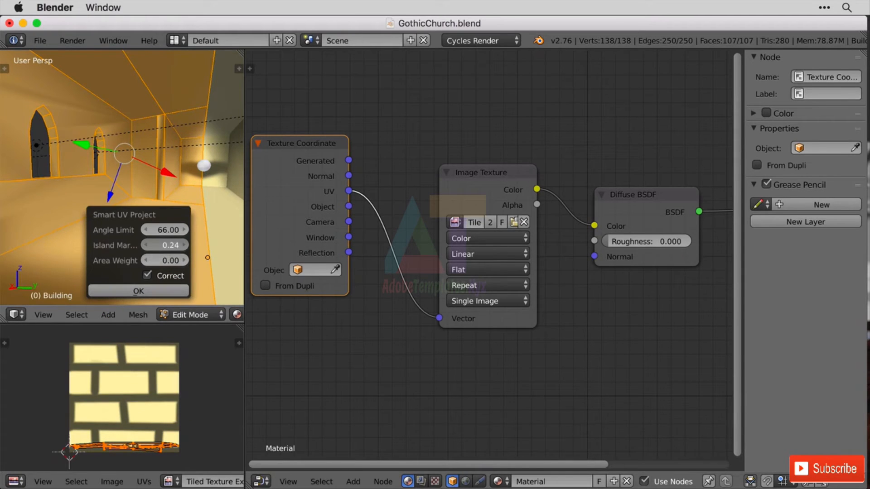
click(164, 246)
text(.1)
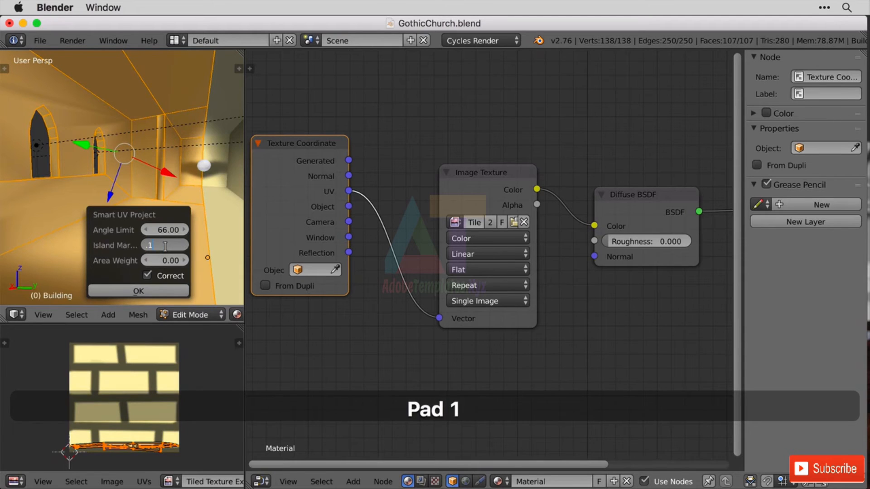
key(Return)
click(167, 291)
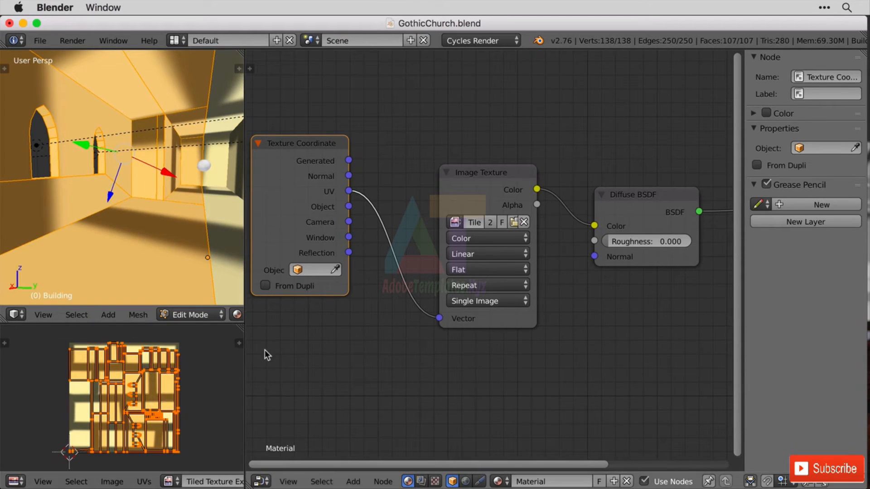
Insert a Mapping node into the link between the Texture Coordinate and Image Texture nodes
key(shift)
key(shift+a)
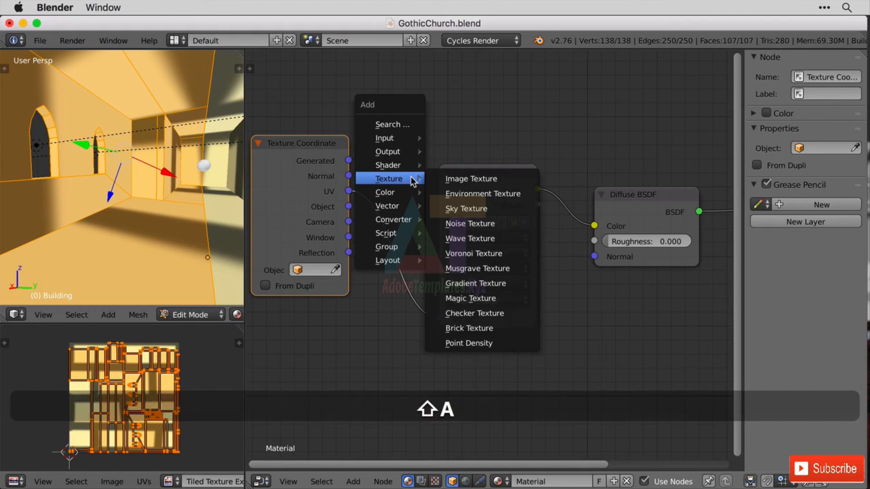
mouse_move(419, 151)
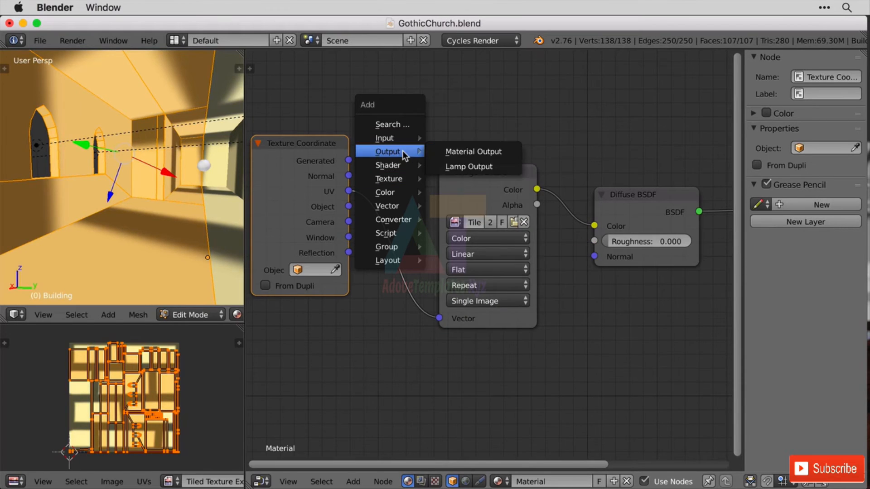
mouse_move(408, 168)
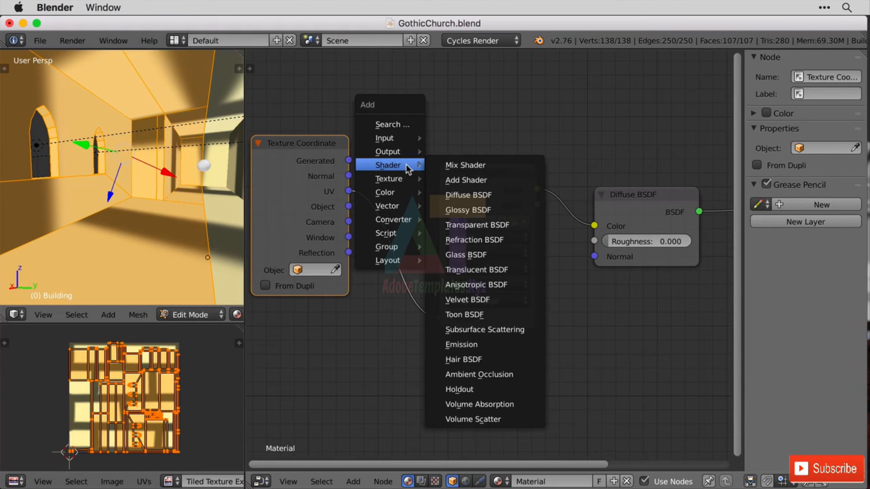
mouse_move(408, 207)
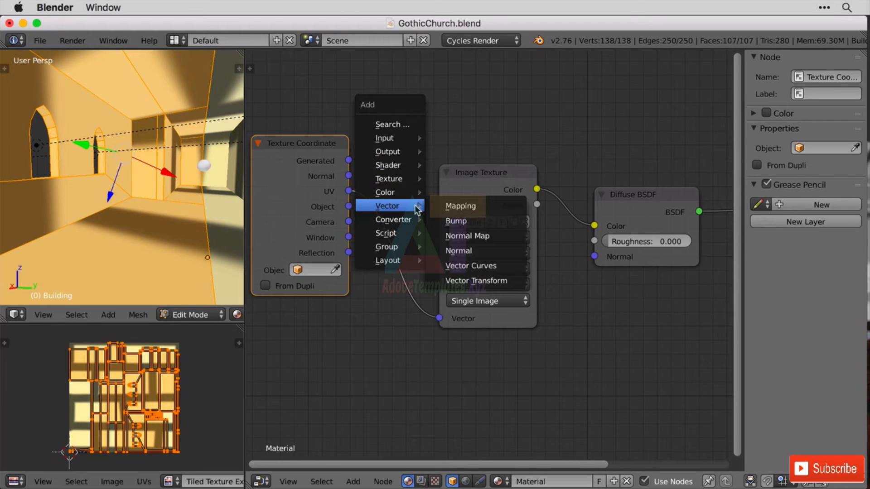
click(458, 204)
click(409, 244)
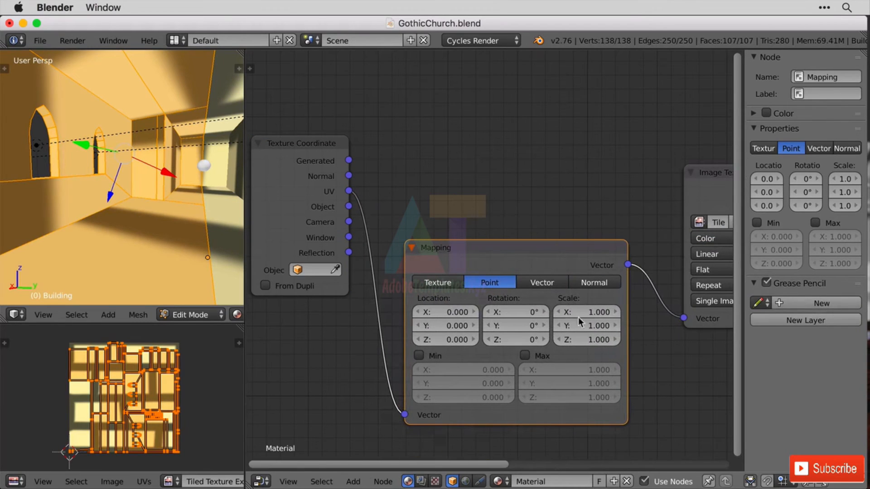
Set the Mapping node's X and Y scale to 30
double_click(597, 313)
text(1.030)
key(Return)
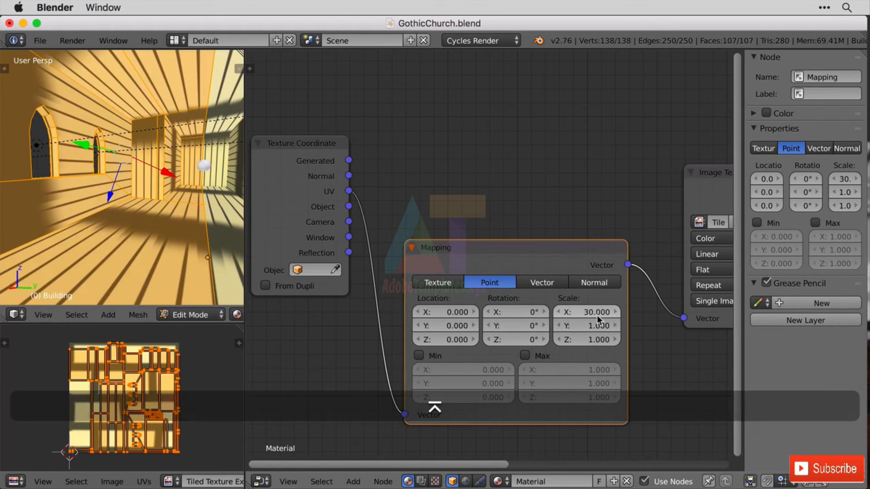
double_click(600, 326)
text(30)
key(Return)
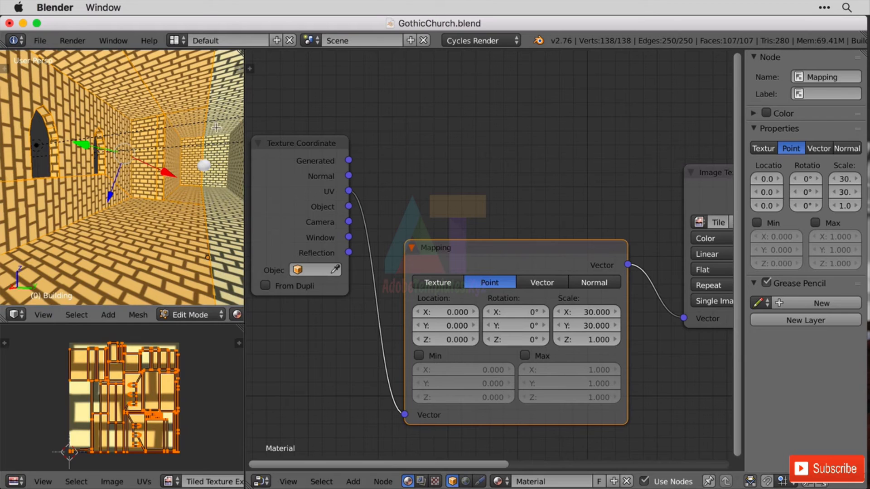
Examine the brick tiling on the church interior's walls, floor and window surrounds from several angles
scroll(190, 244, down, 3)
scroll(190, 245, up, 5)
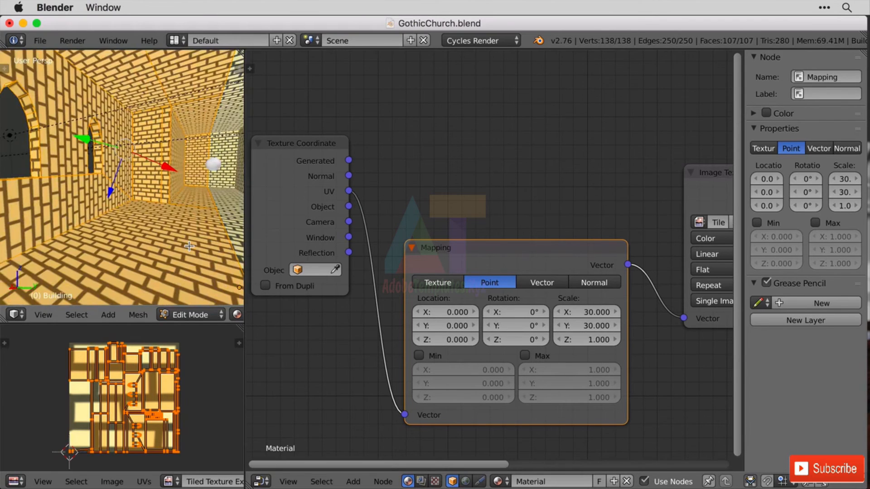
shift+middle_drag(201, 241, 135, 202)
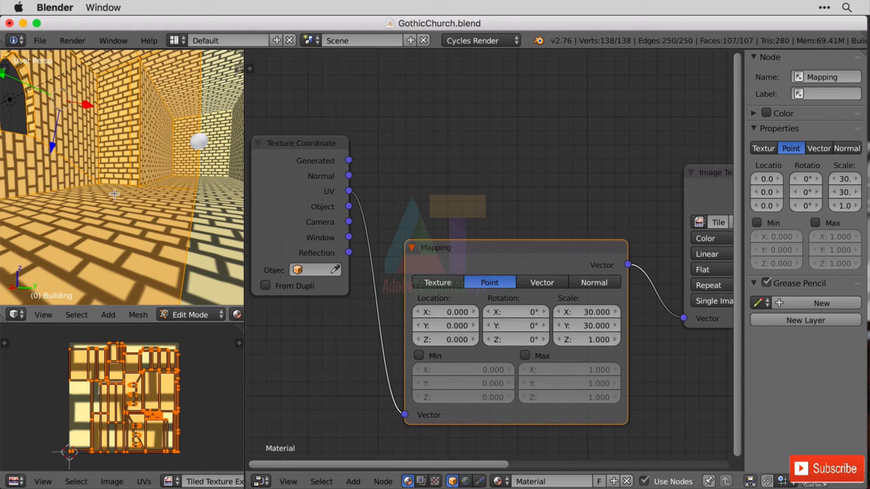
shift+middle_drag(93, 167, 119, 230)
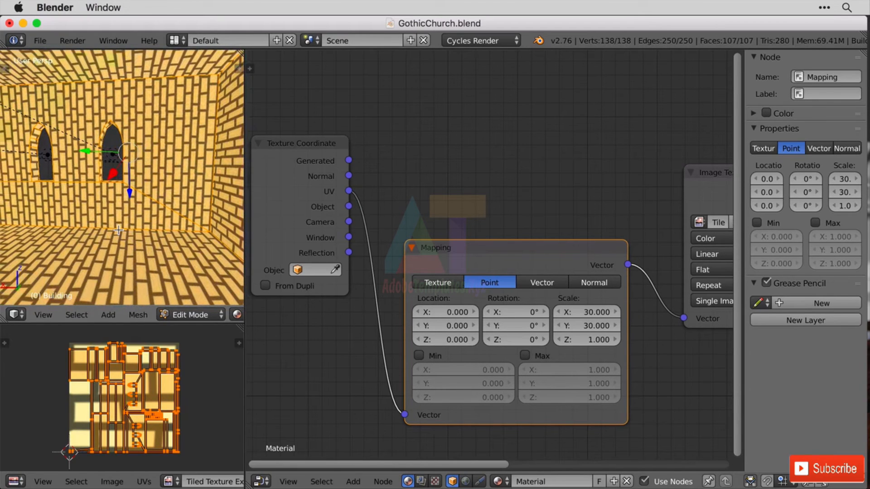
middle_drag(121, 124, 153, 146)
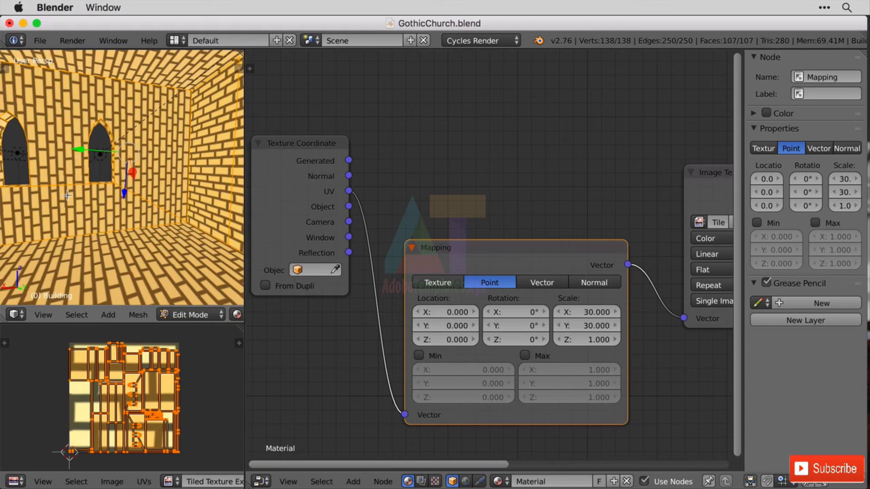
shift+middle_drag(68, 195, 89, 223)
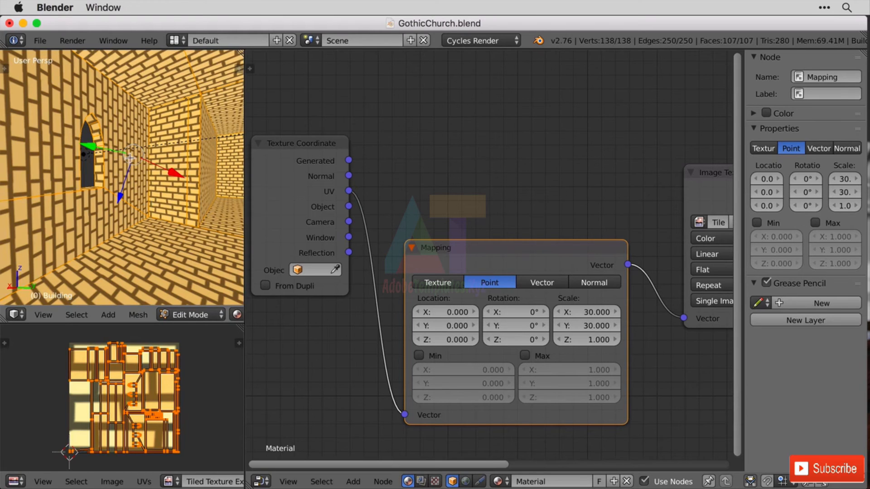
scroll(140, 203, down, 3)
scroll(136, 198, down, 1)
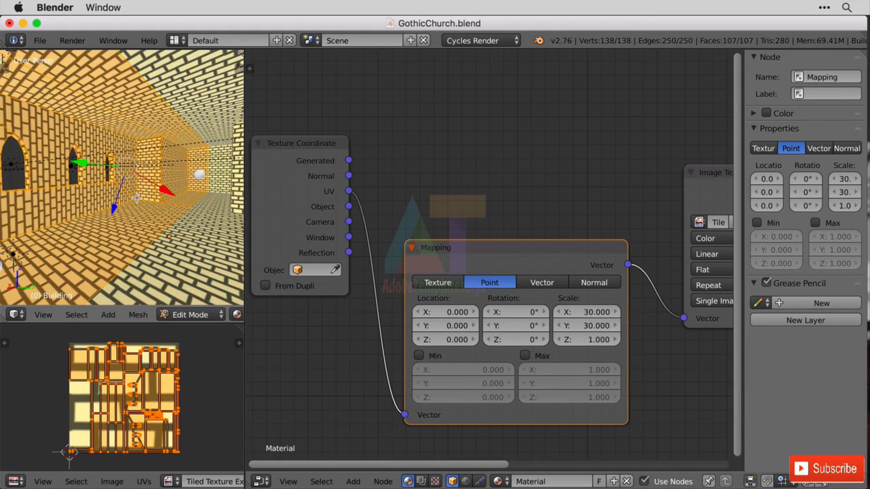
scroll(138, 198, up, 2)
shift+middle_drag(131, 208, 175, 226)
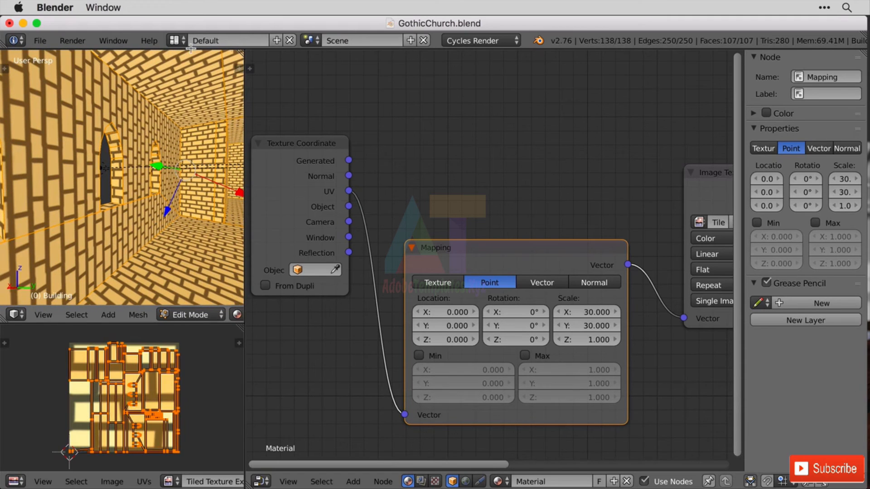
Render the scene image and view the result full screen, fitted to show the whole church interior
click(81, 39)
click(91, 58)
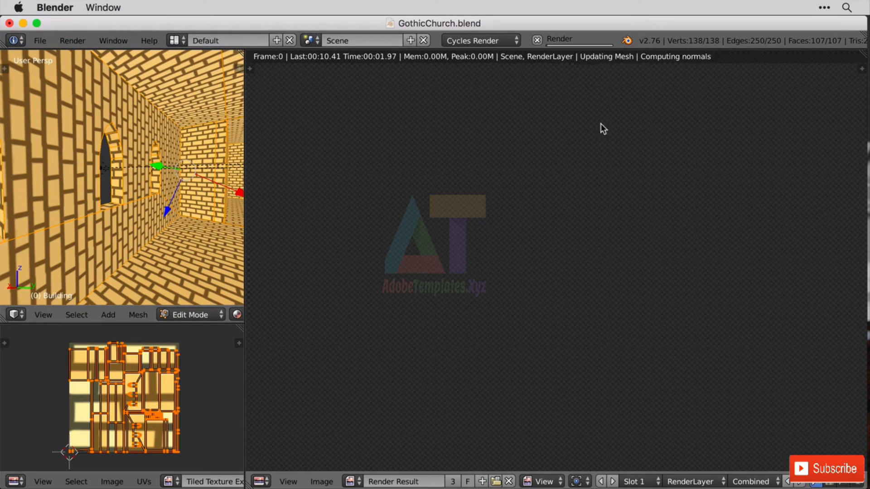
key(shift+space)
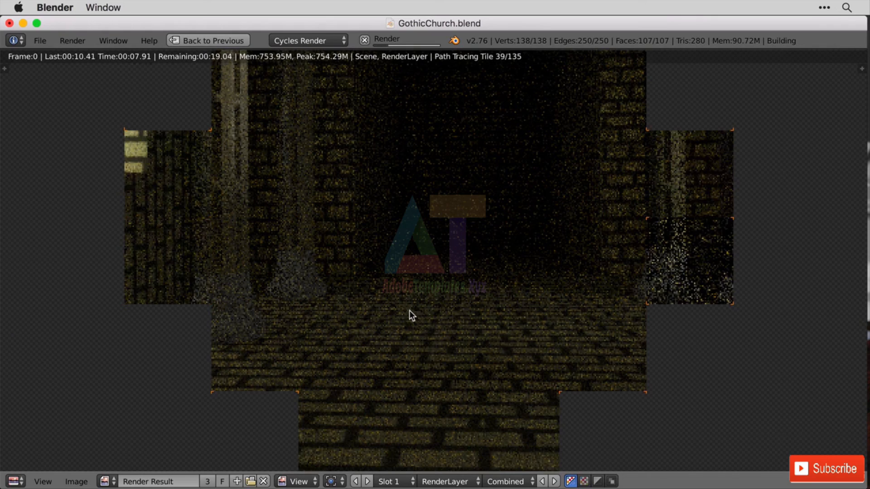
scroll(409, 311, down, 1)
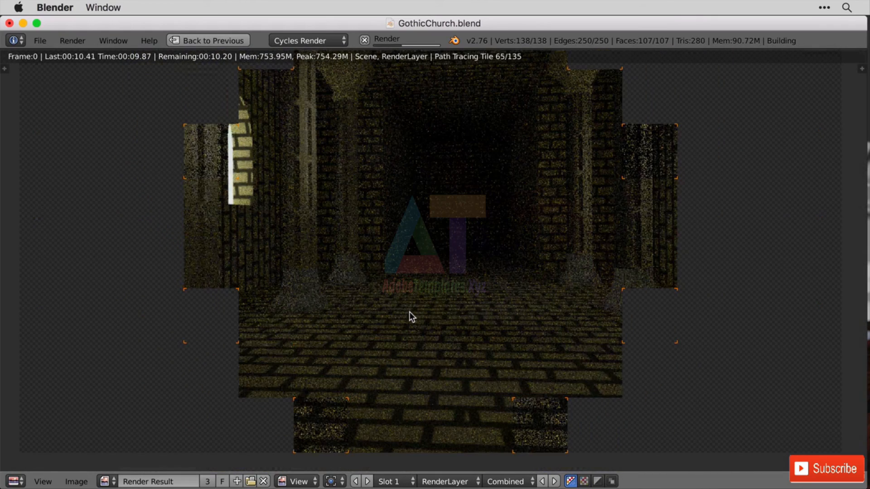
scroll(409, 312, down, 1)
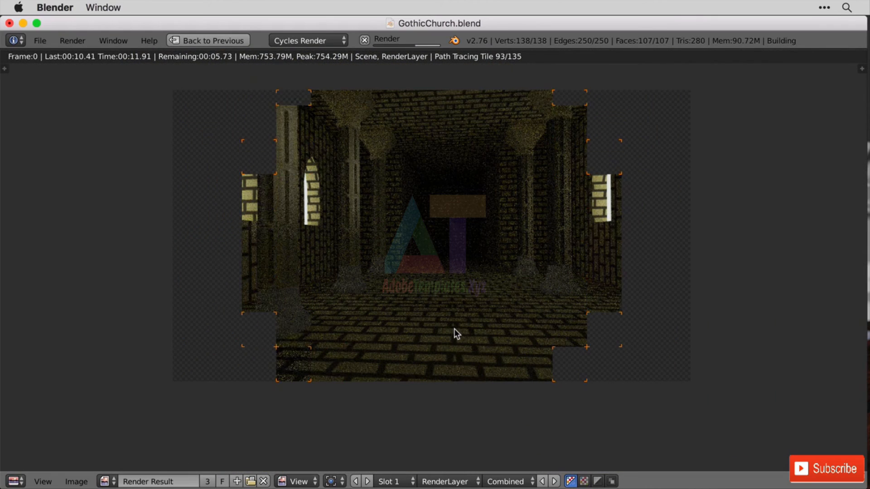
scroll(454, 334, up, 1)
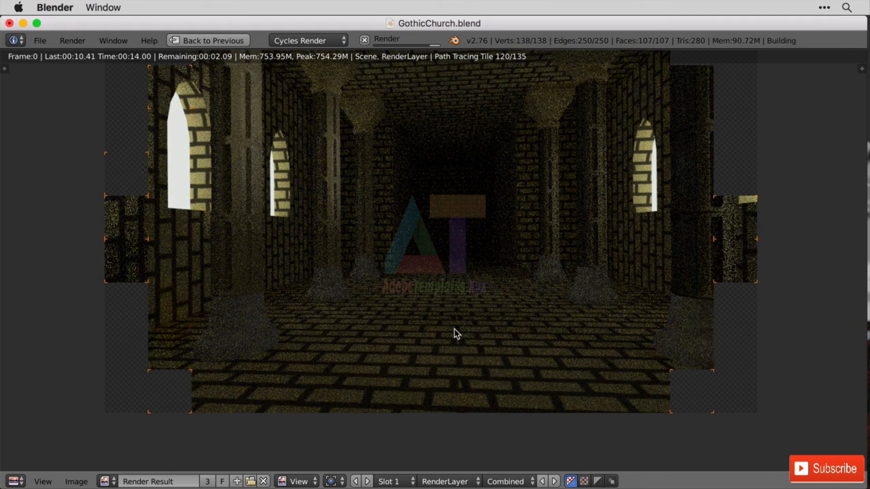